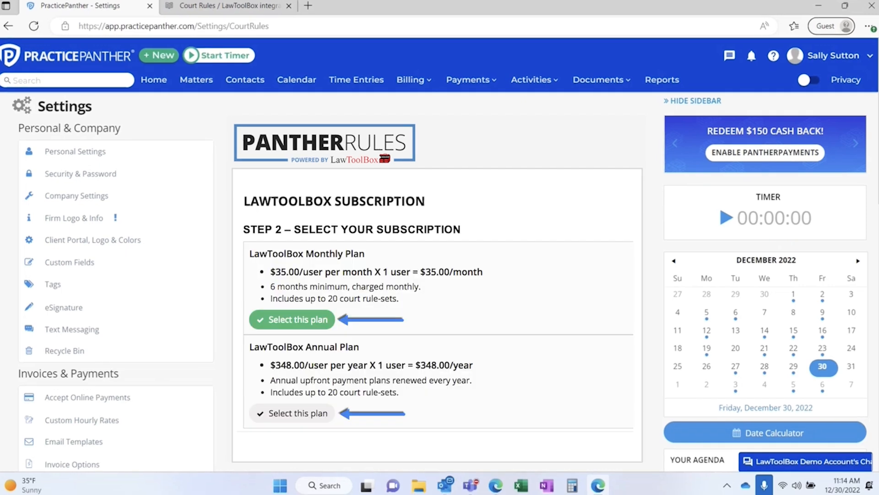
Step: Subscribe to the LawToolBox Monthly Plan and accept the terms of service by sending the details to LawToolBox
left_click(302, 320)
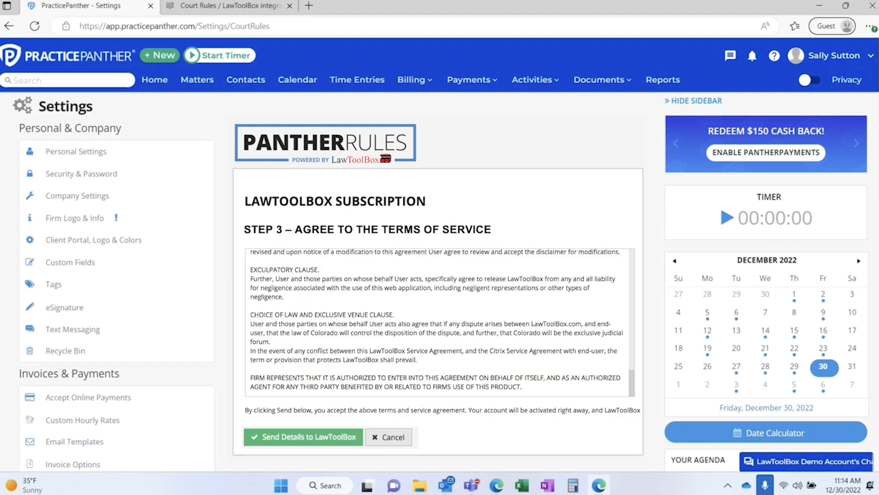
left_click(288, 439)
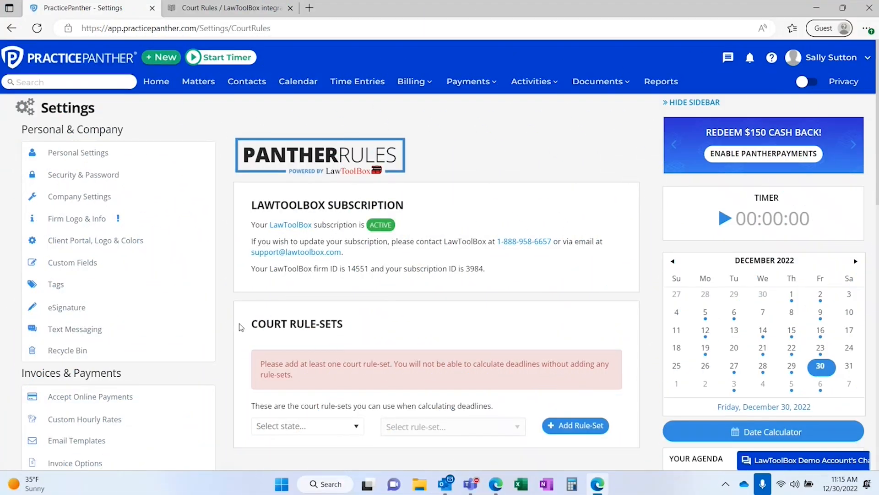
Step: Add the California court rule-set "CA State - Superior Court - Civil (Fresno)", narrowing the rule-sets with "civil"
scroll(402, 255, "down", 1)
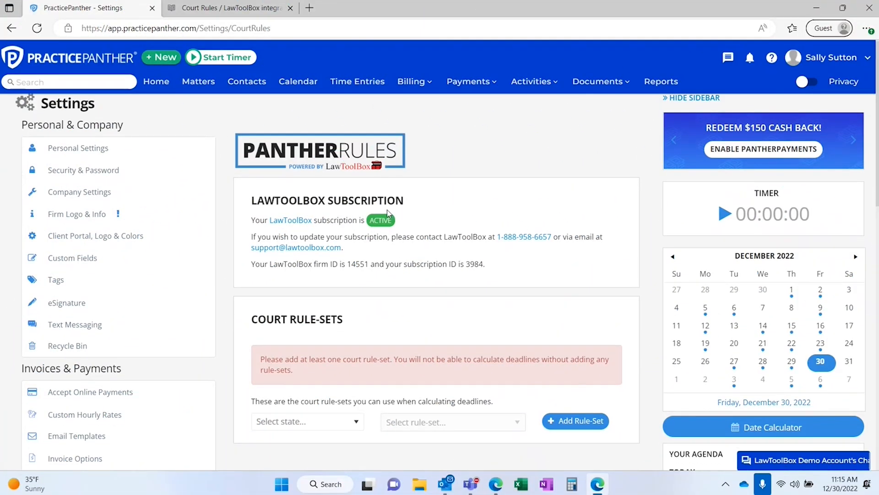
scroll(389, 339, "down", 2)
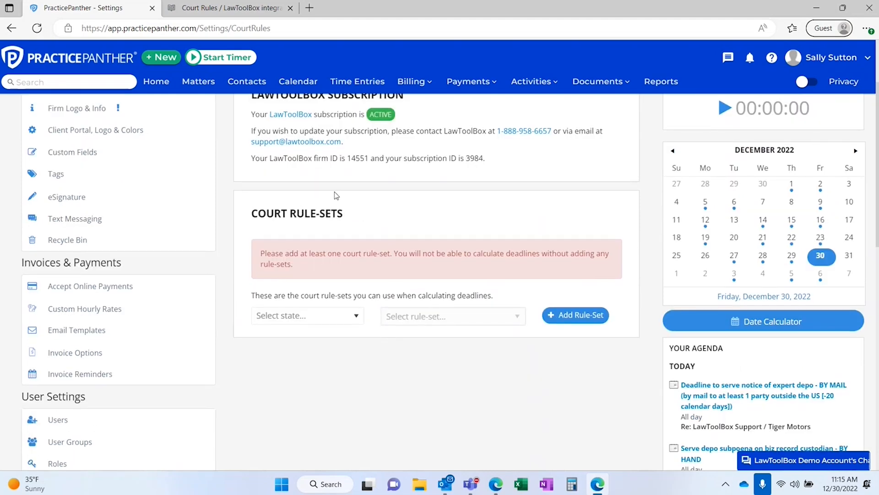
left_click(337, 324)
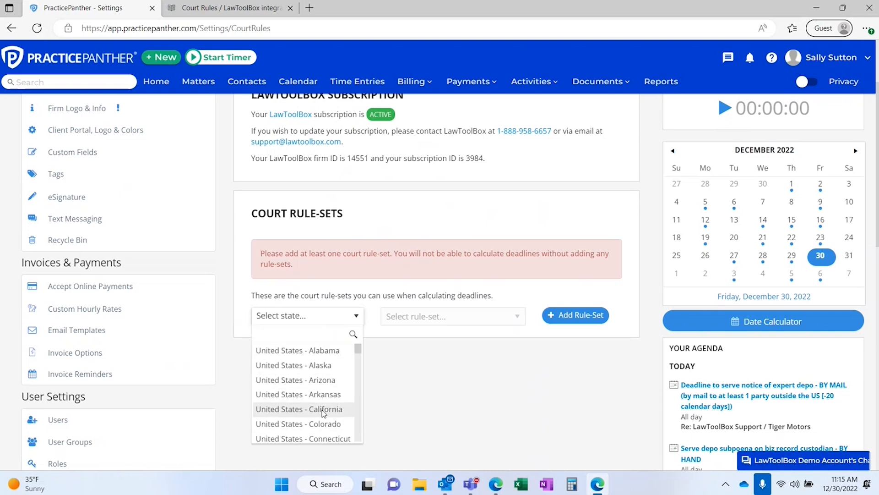
left_click(323, 410)
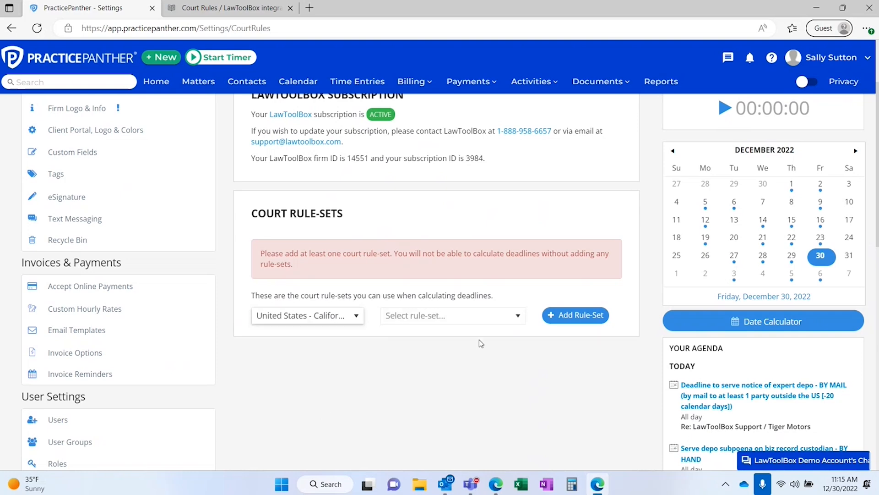
left_click(502, 324)
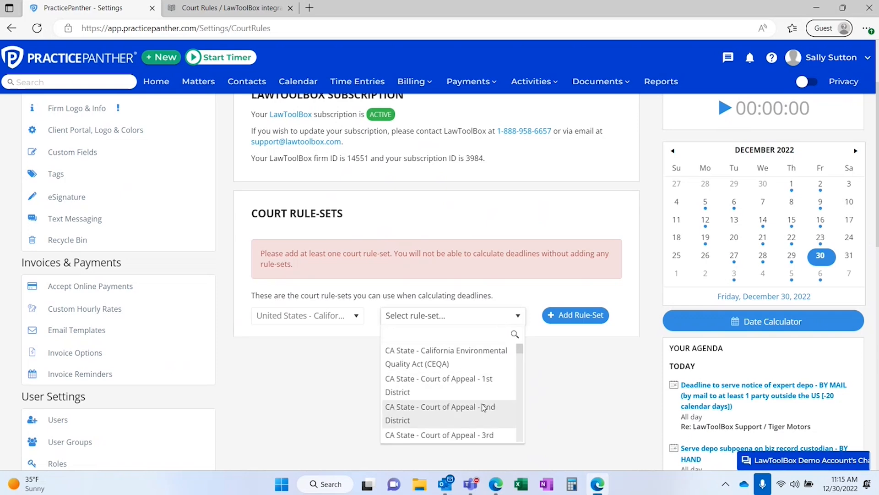
scroll(476, 402, "down", 5)
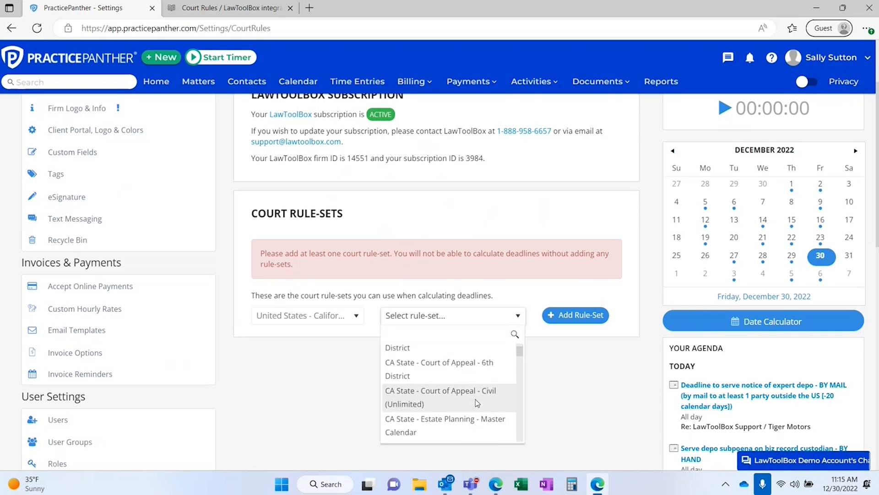
scroll(475, 399, "down", 5)
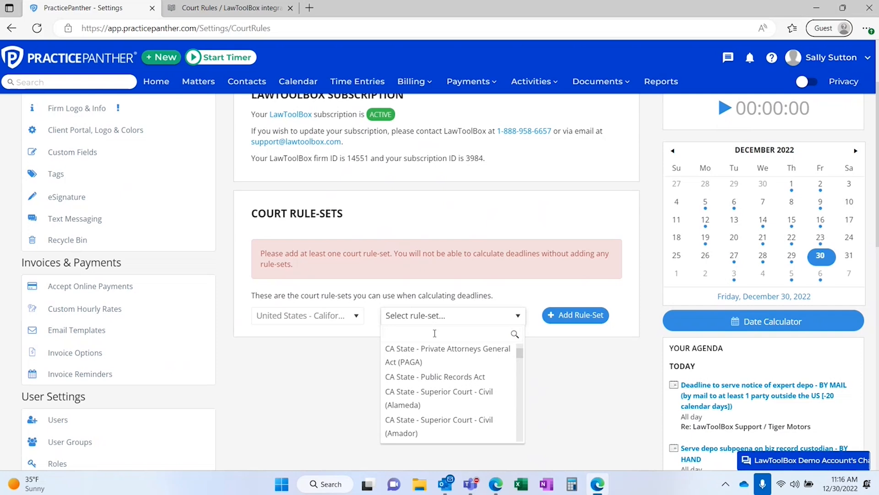
type("civil")
scroll(458, 398, "down", 4)
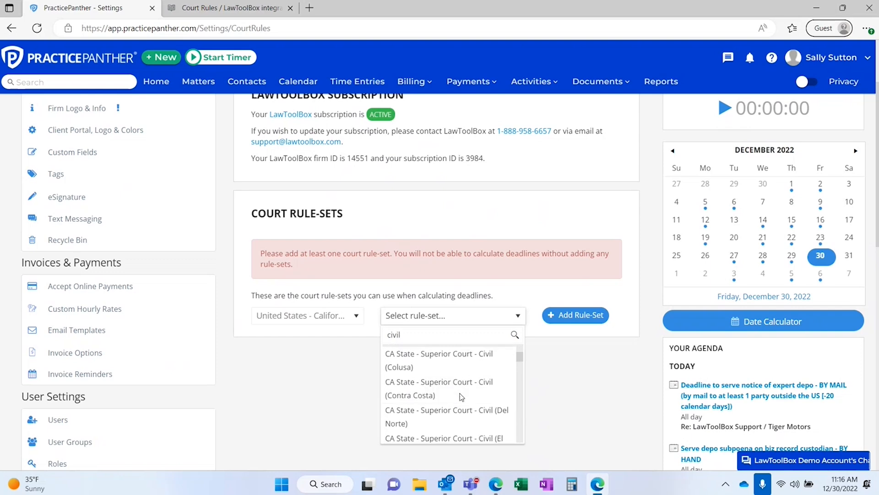
scroll(461, 396, "down", 2)
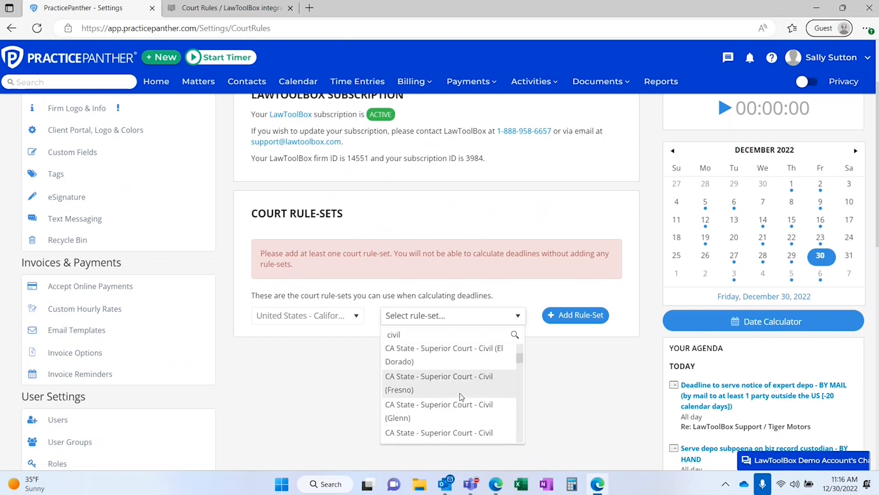
left_click(435, 383)
left_click(576, 314)
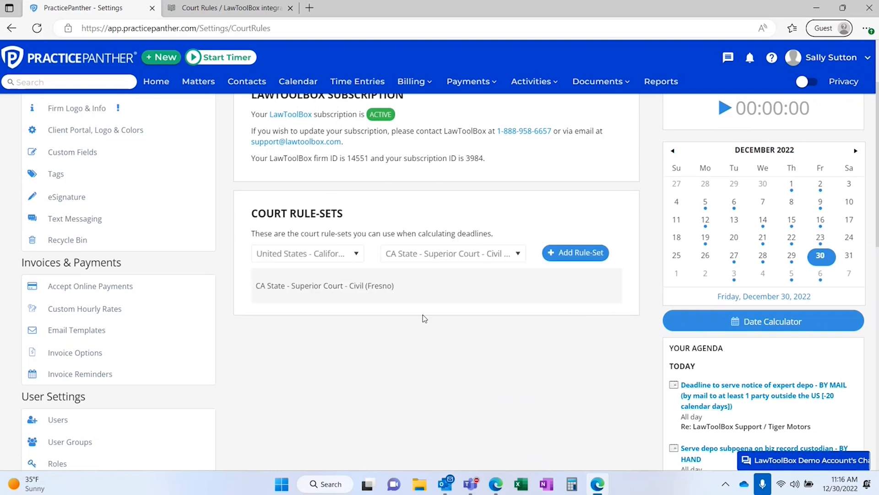
Step: Find and add the court rule-set "CA State - Superior Court - Civil (Los Angeles)"
left_click(491, 259)
type("los")
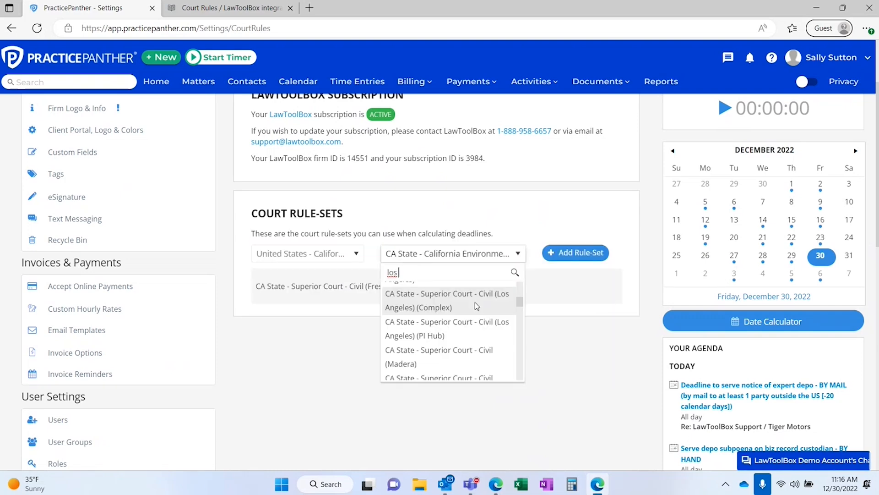
scroll(476, 306, "up", 1)
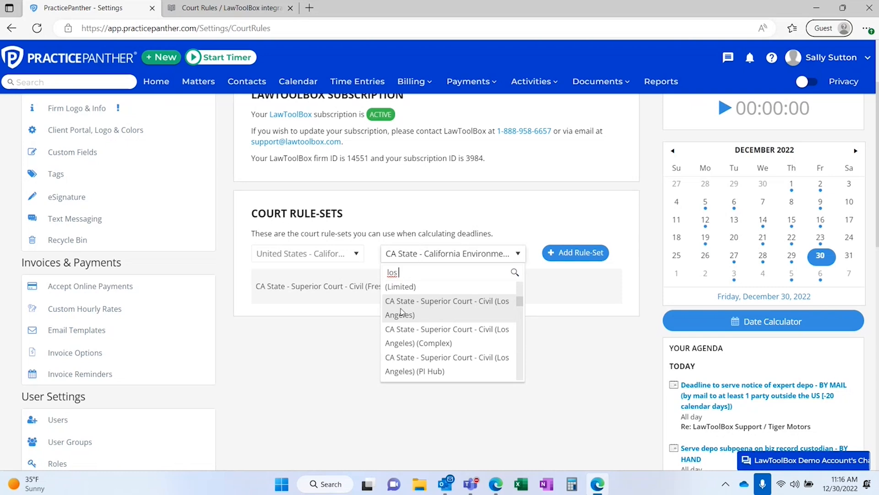
left_click(439, 306)
left_click(588, 257)
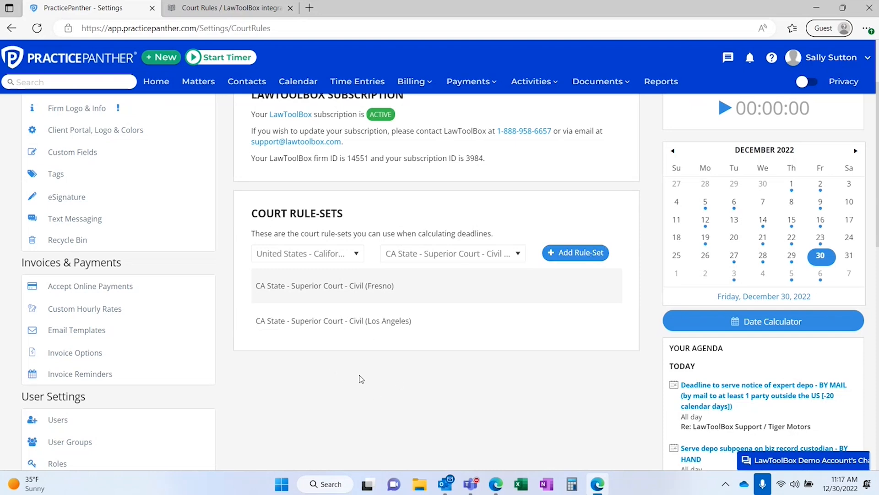
Step: Remove the Fresno civil rule-set from the firm's court rule-sets
mouse_move(258, 302)
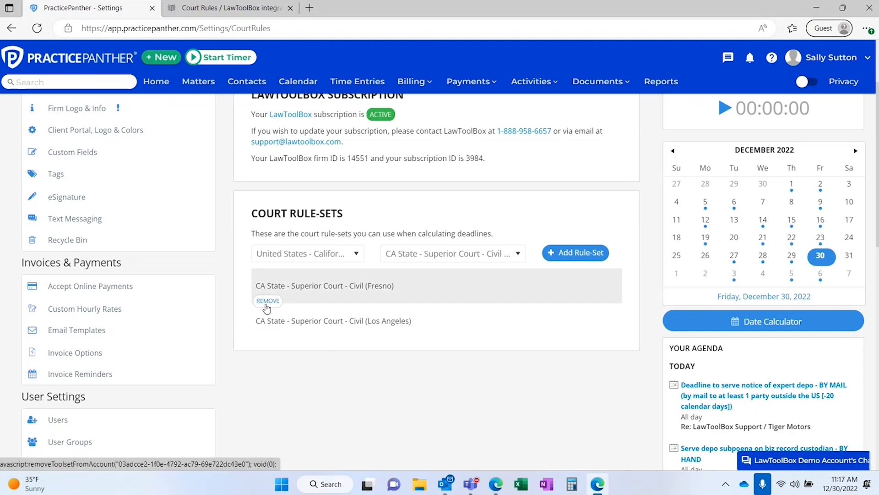
left_click(268, 301)
Step: Start a new court rule from the calendar and link it to the contact LawToolBox Support and matter 10
scroll(447, 362, "up", 1)
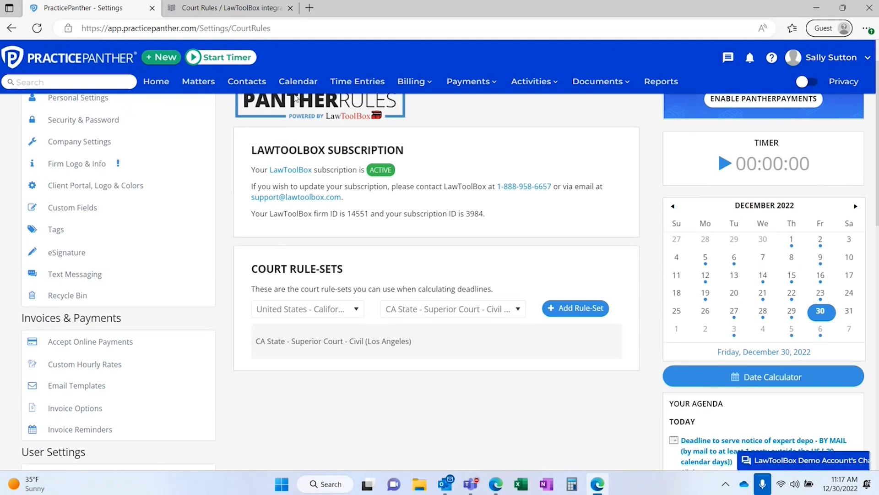
left_click(299, 81)
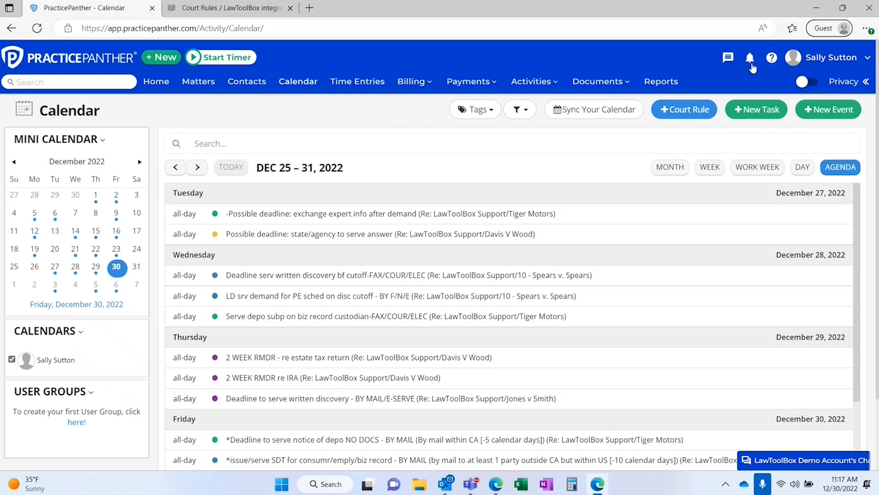
left_click(689, 110)
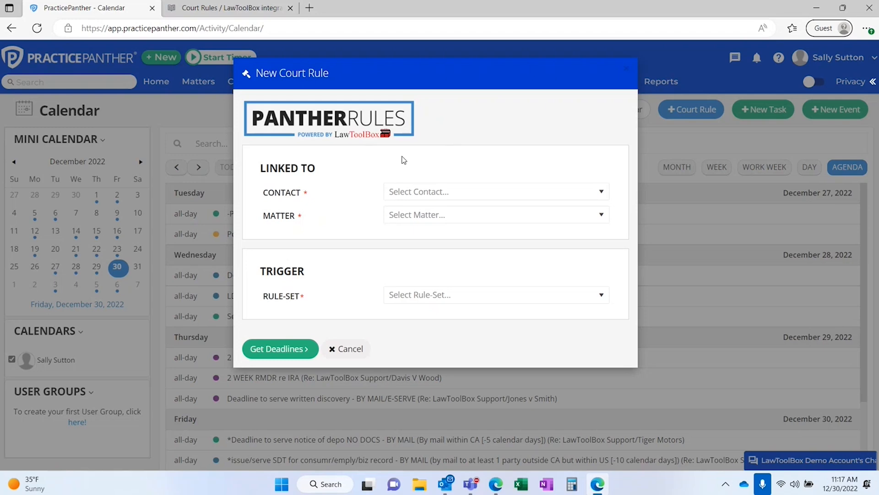
left_click(462, 192)
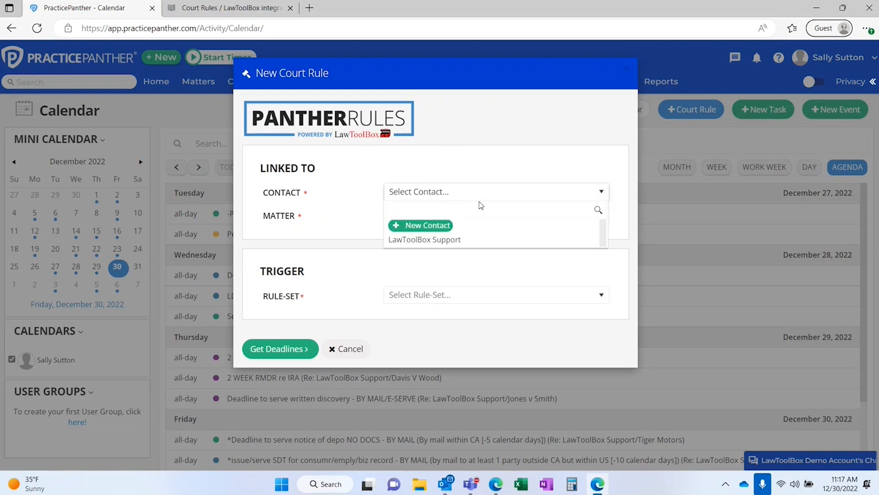
left_click(473, 238)
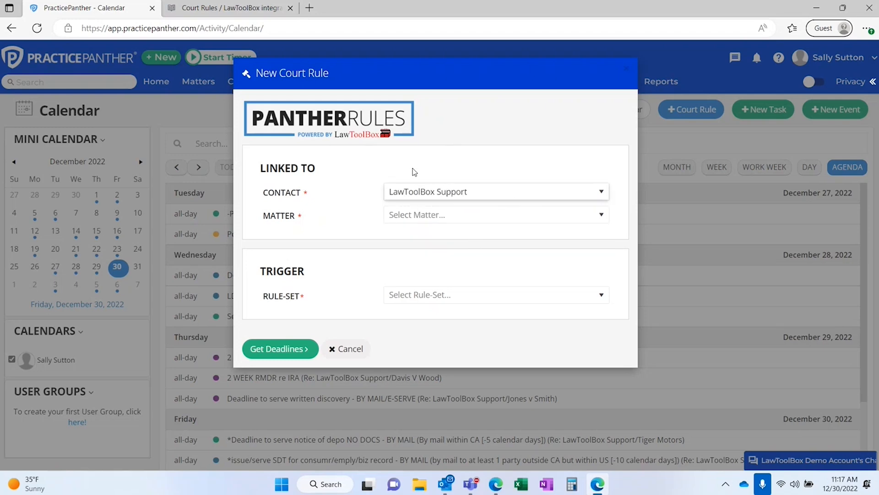
left_click(443, 218)
left_click(453, 267)
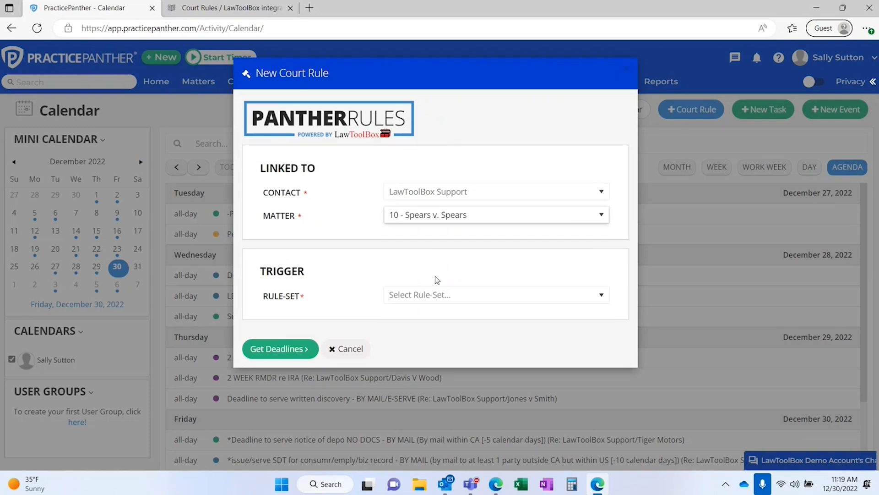
Step: Choose the "CA State - Superior Court - Civil (Los Angeles)" rule-set and the trigger "DATE ACTION COMMENCED - date complaint filed"
left_click(430, 296)
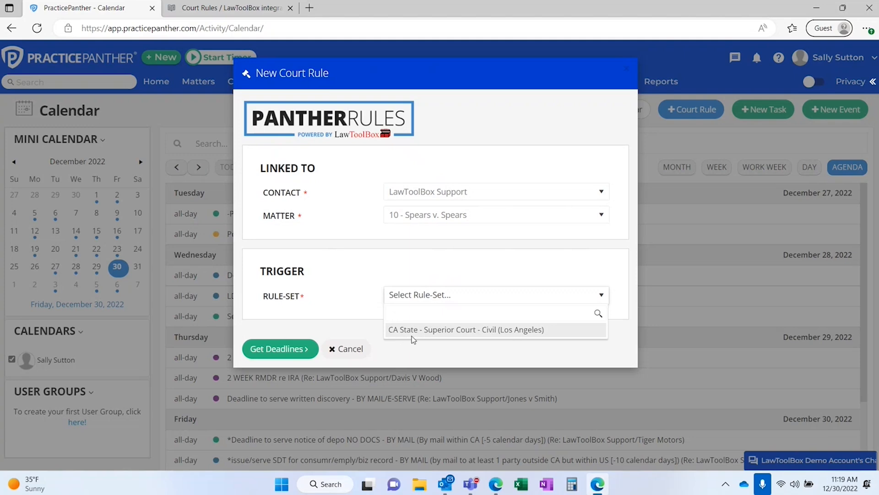
left_click(481, 331)
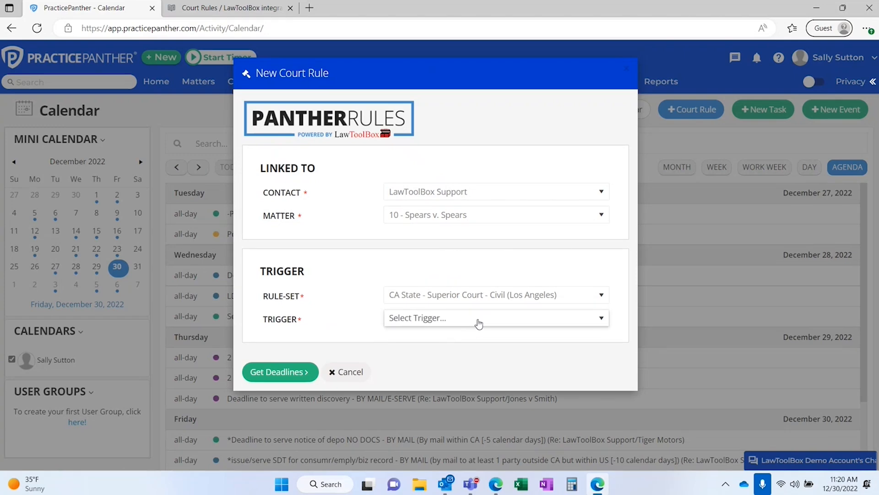
left_click(480, 324)
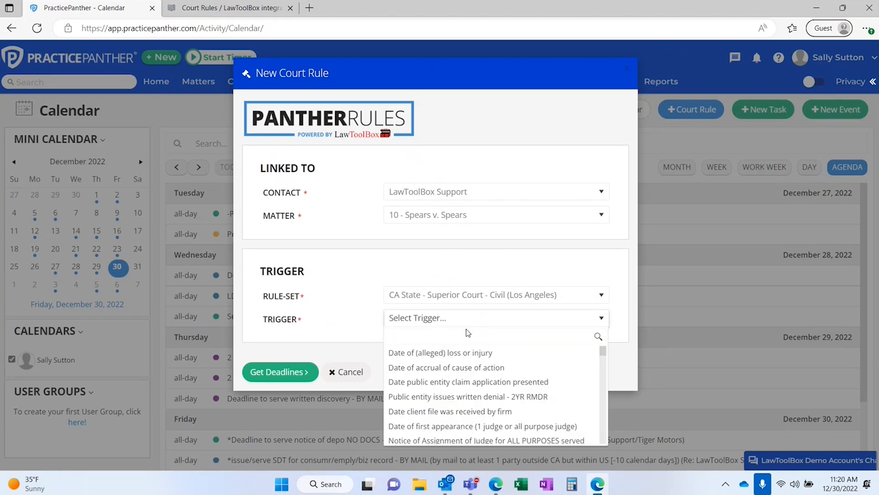
type("date action commenced")
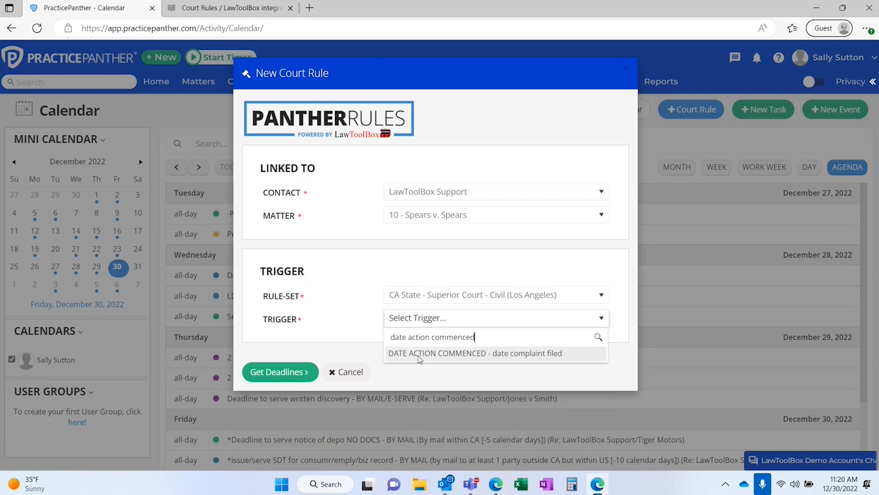
left_click(420, 353)
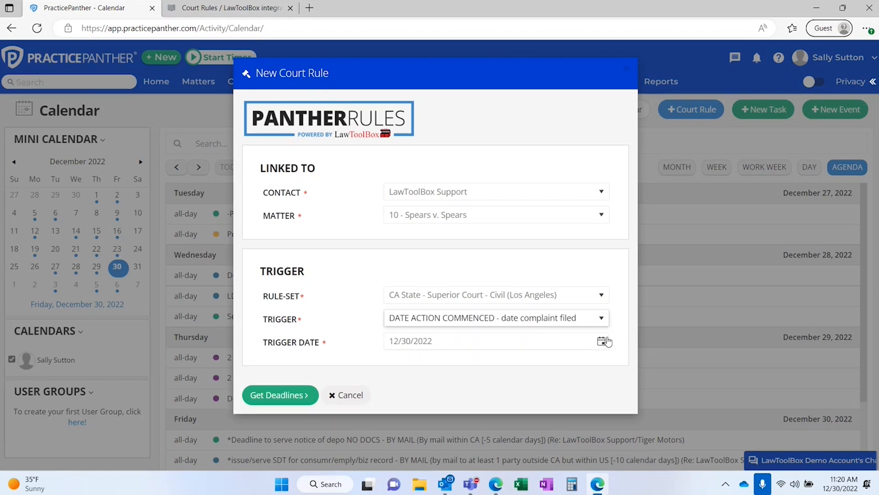
Step: Set the trigger date to 12/28/2022 and get the resulting deadlines
left_click(602, 341)
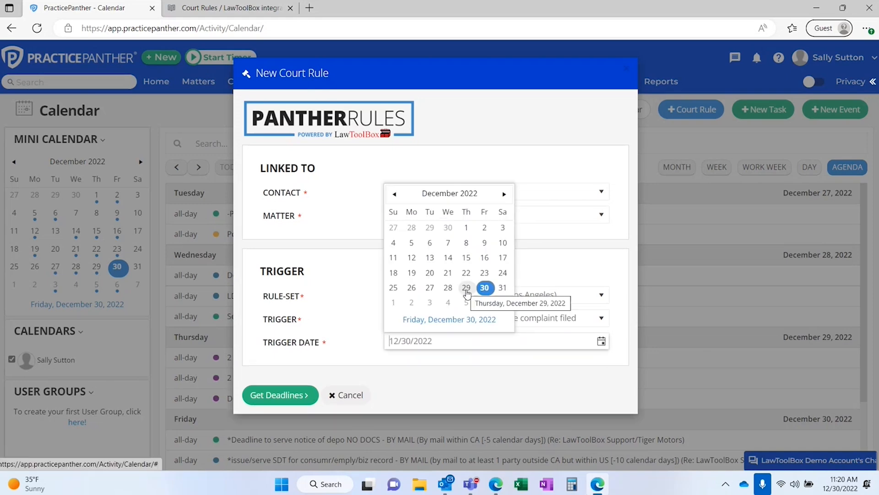
left_click(448, 288)
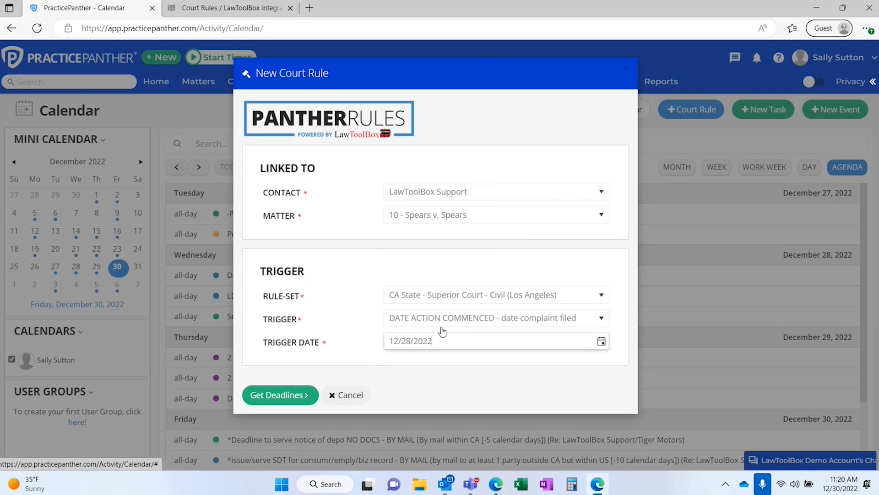
left_click(290, 401)
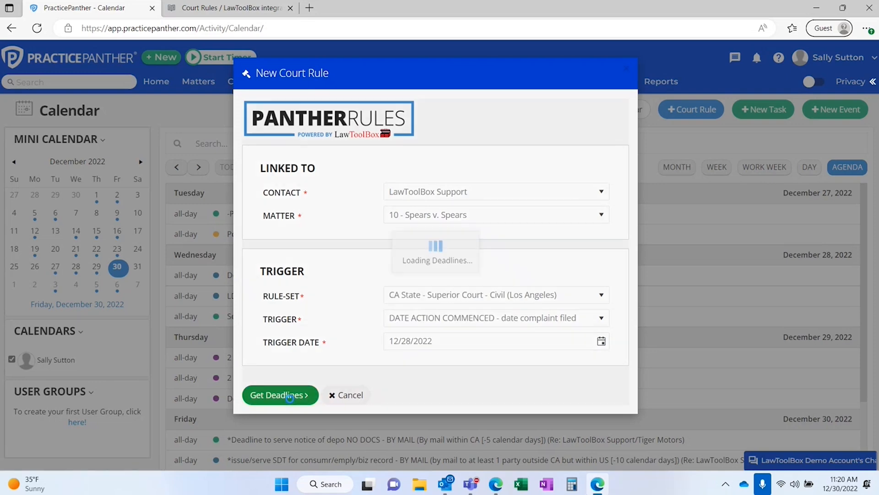
Step: Review the calculated deadlines and exclude the 6/26/2023 "COLLECTION - LD pltf file proofs of service/obtain ord" deadline
scroll(355, 365, "down", 3)
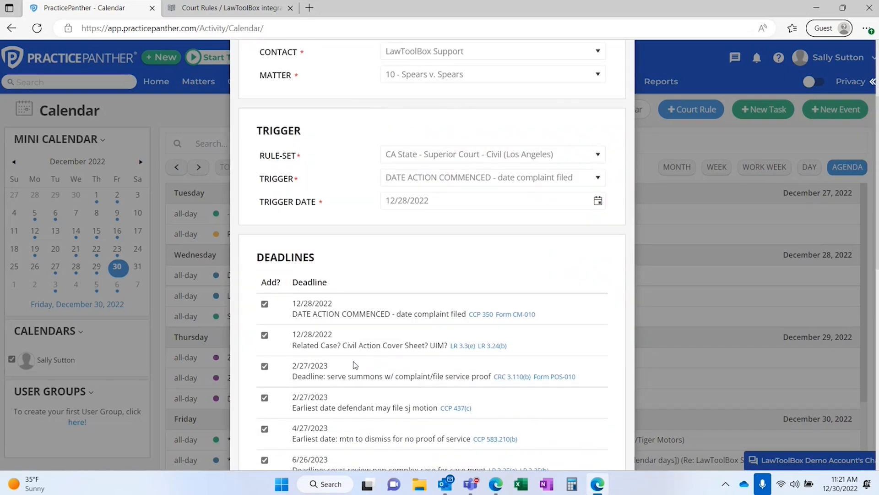
scroll(339, 316, "down", 2)
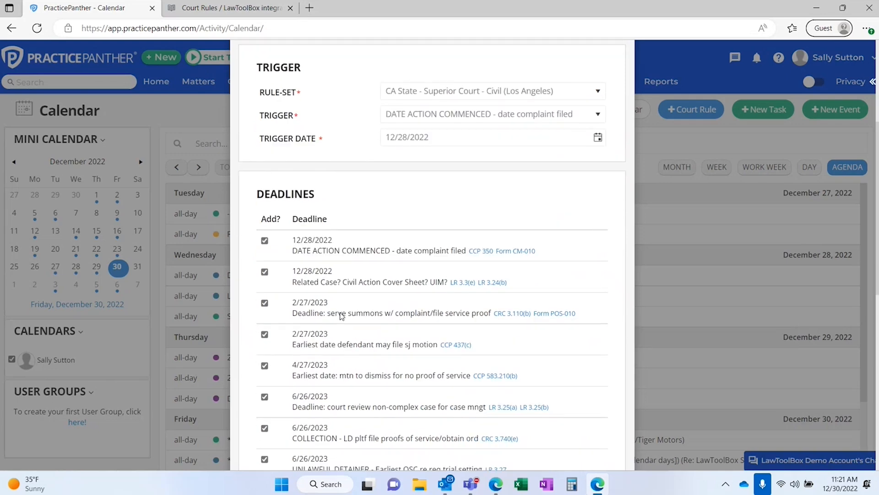
scroll(342, 316, "down", 2)
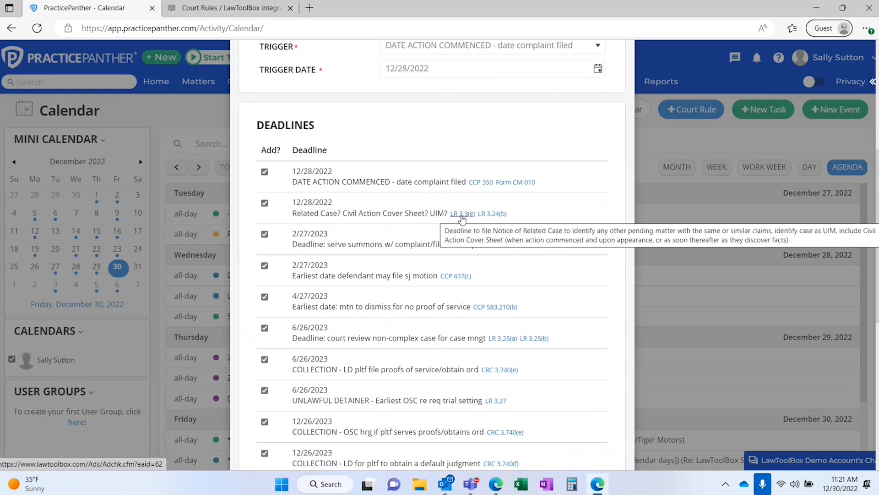
scroll(316, 290, "down", 1)
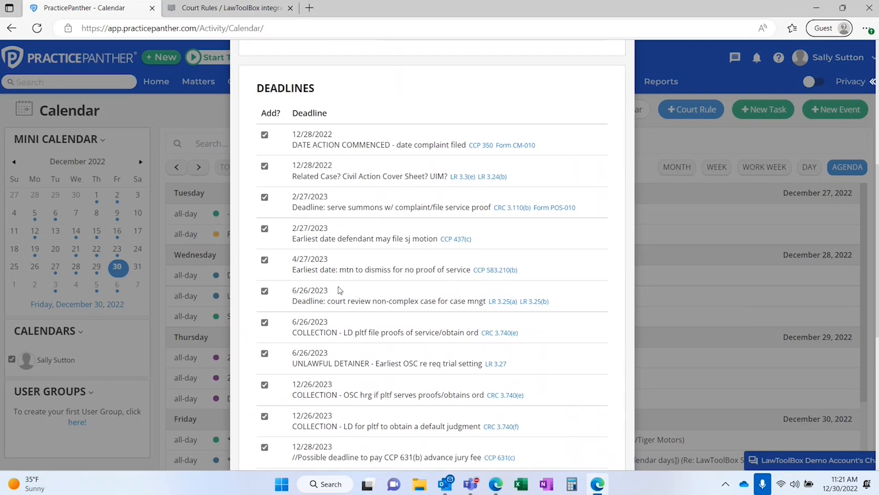
left_click(264, 135)
scroll(275, 220, "down", 2)
left_click(264, 240)
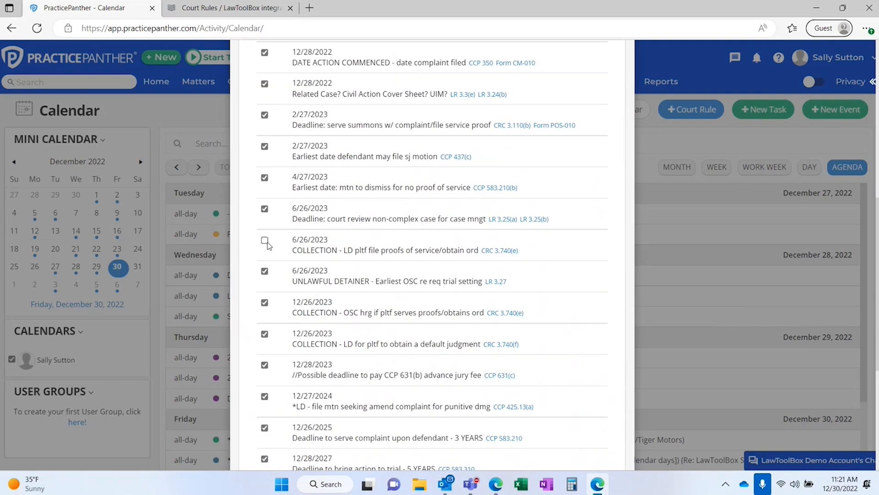
Step: Exclude the 6/26/2023 "UNLAWFUL DETAINER - Earliest OSC re req trial setting" deadline from the calculated list
left_click(265, 271)
scroll(270, 275, "down", 3)
scroll(281, 306, "down", 3)
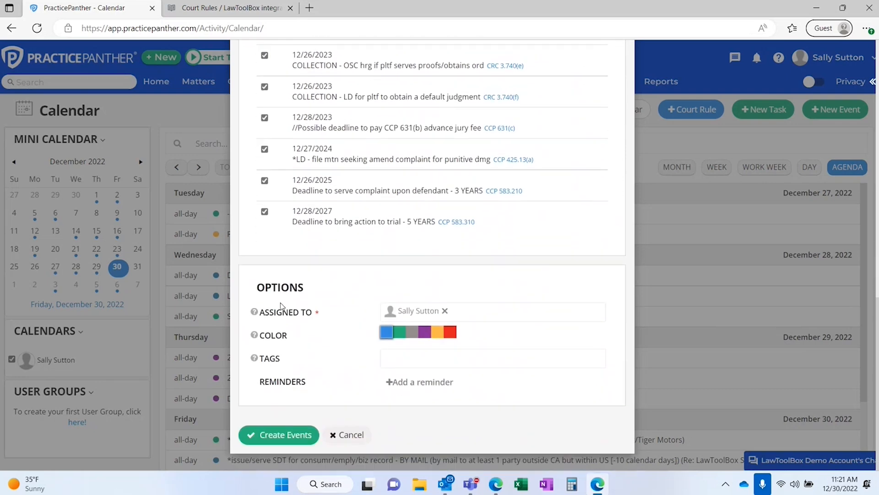
Step: Color the deadline events purple and apply the existing tag that carries the case name of matter 10
left_click(478, 316)
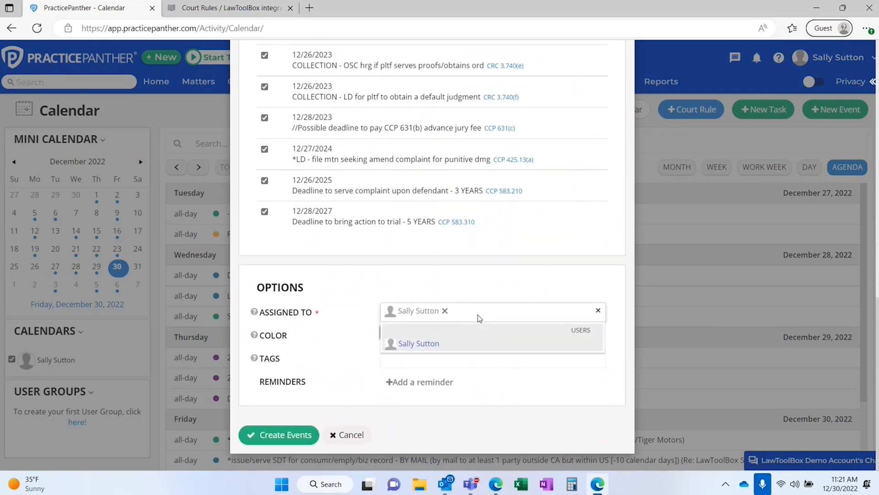
left_click(335, 366)
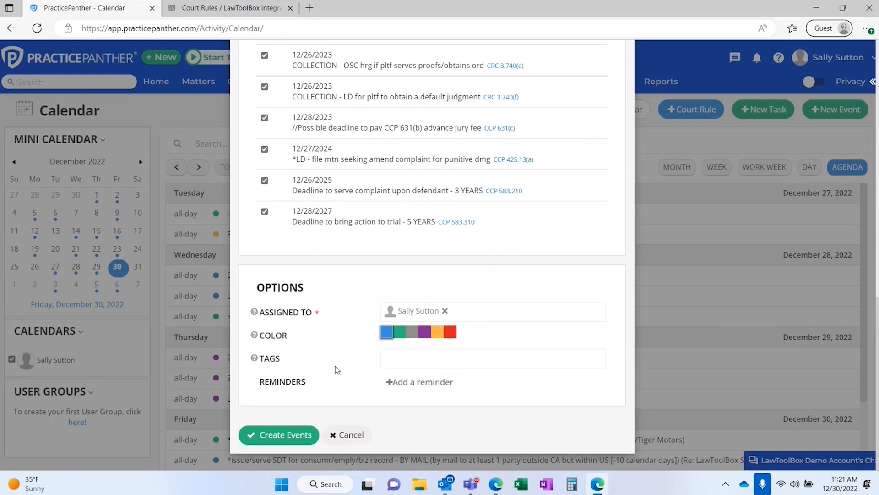
left_click(426, 333)
left_click(393, 360)
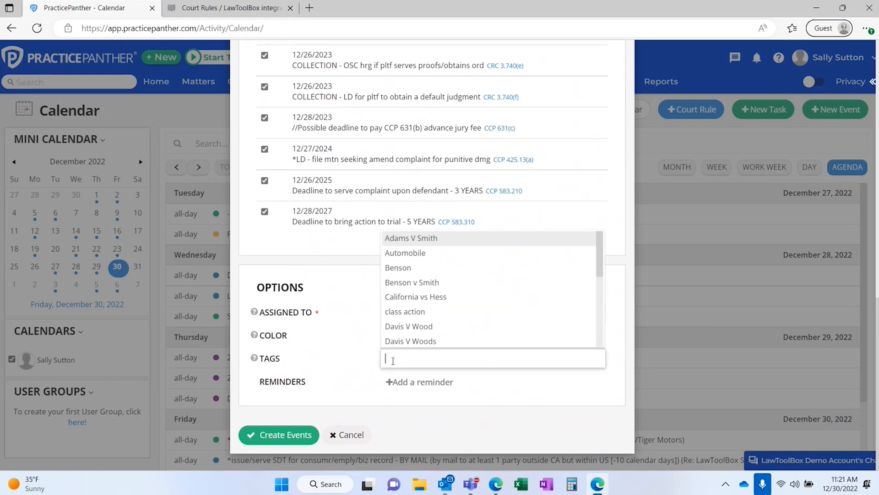
type("sp")
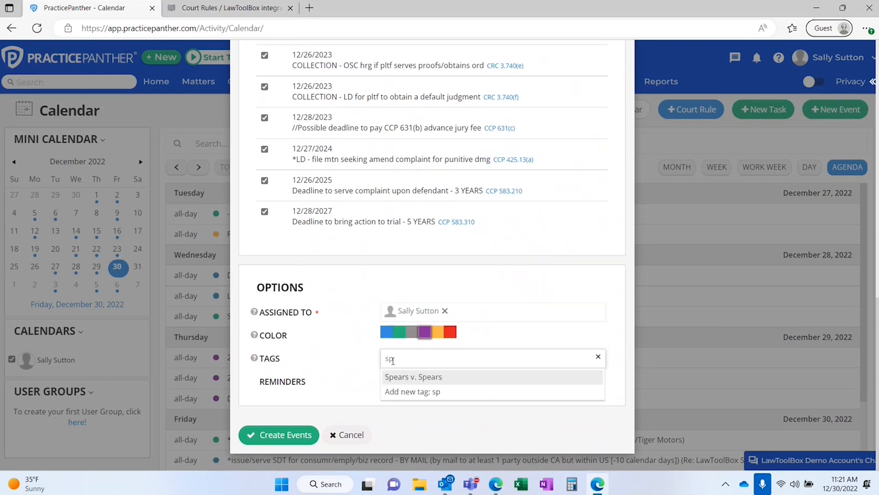
left_click(410, 377)
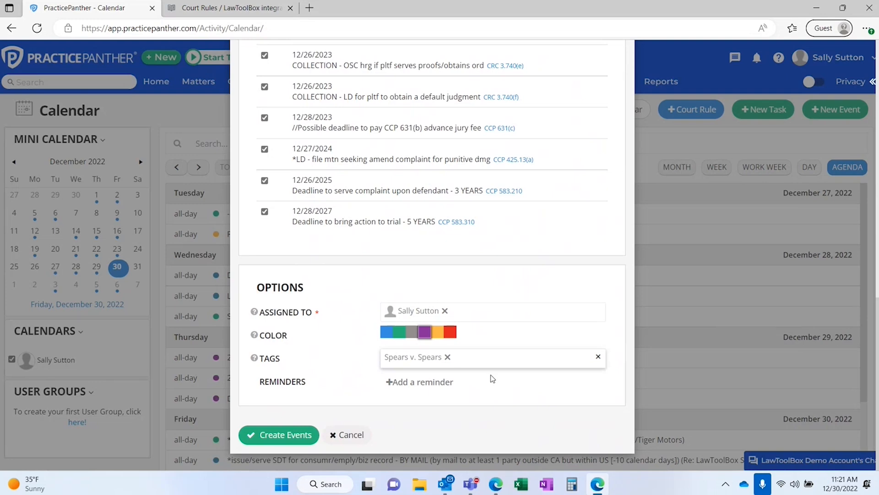
type("Civil Trial")
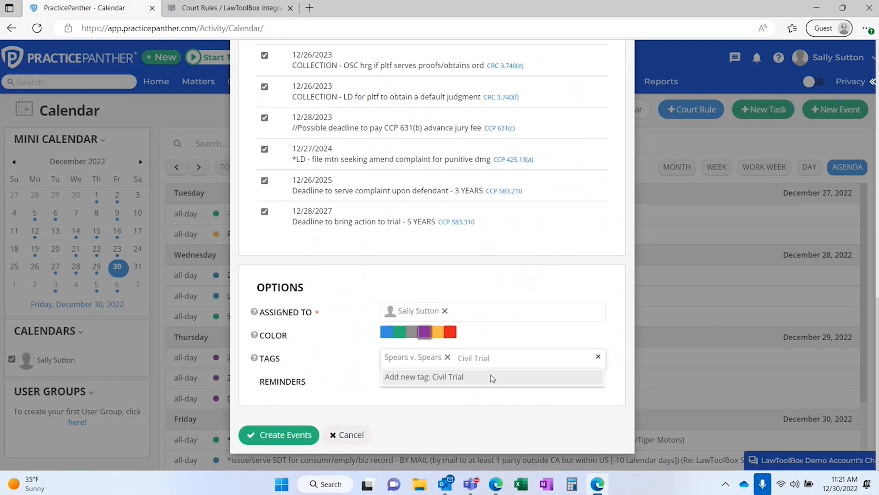
left_click(494, 383)
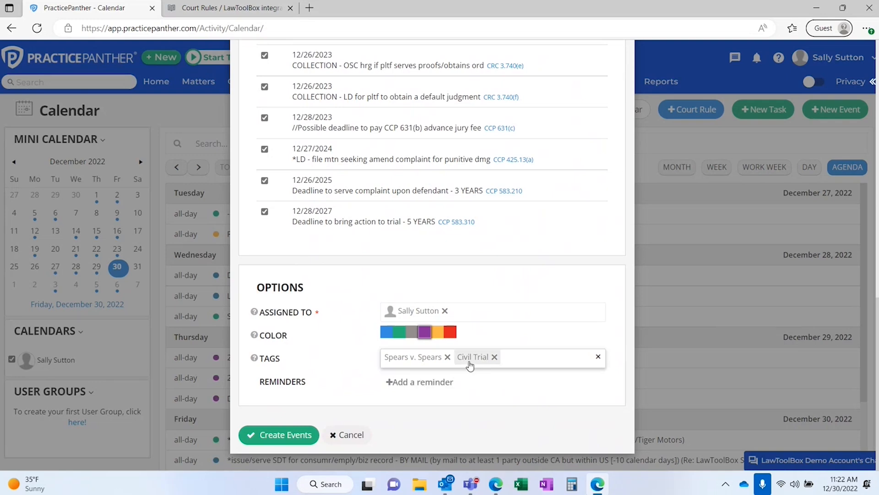
left_click(495, 357)
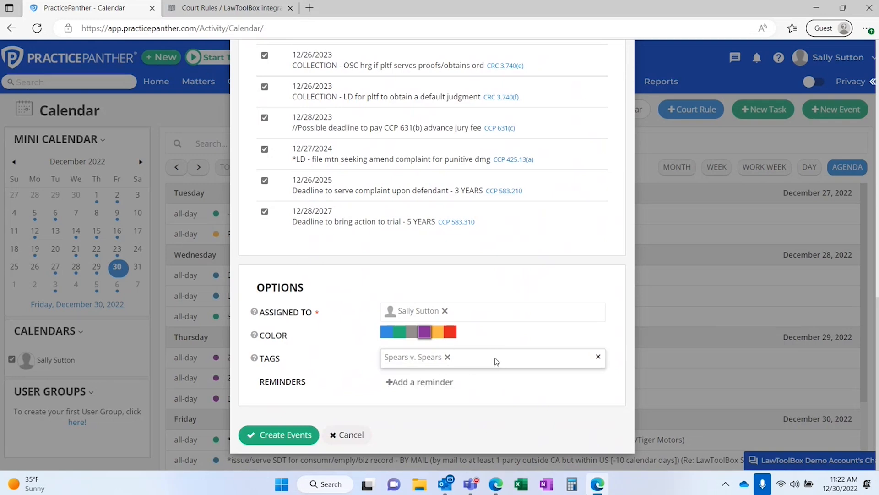
Step: Add two reminders for the deadline events and set the first one to Email, 10 days ahead
left_click(412, 382)
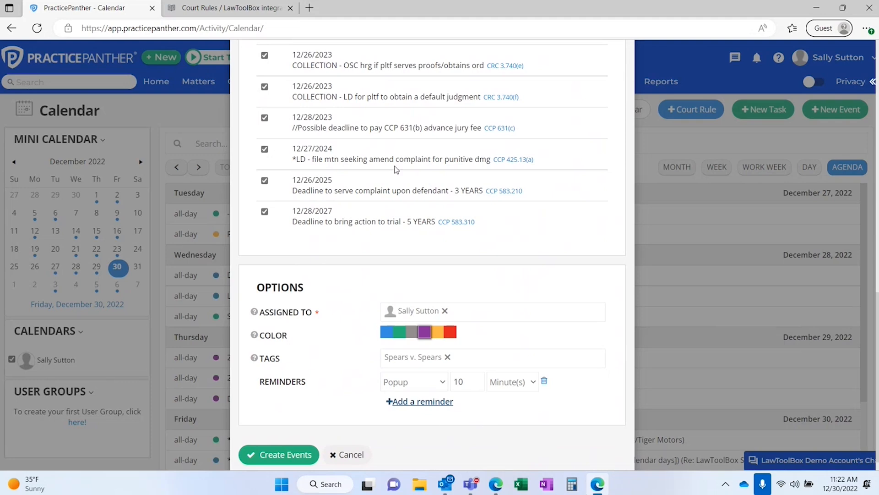
left_click(433, 401)
left_click(436, 362)
left_click(420, 380)
left_click(526, 364)
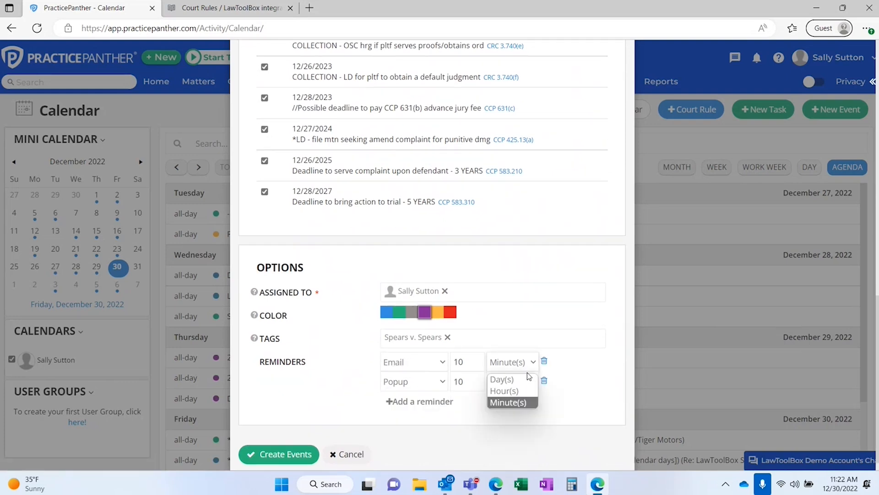
left_click(504, 379)
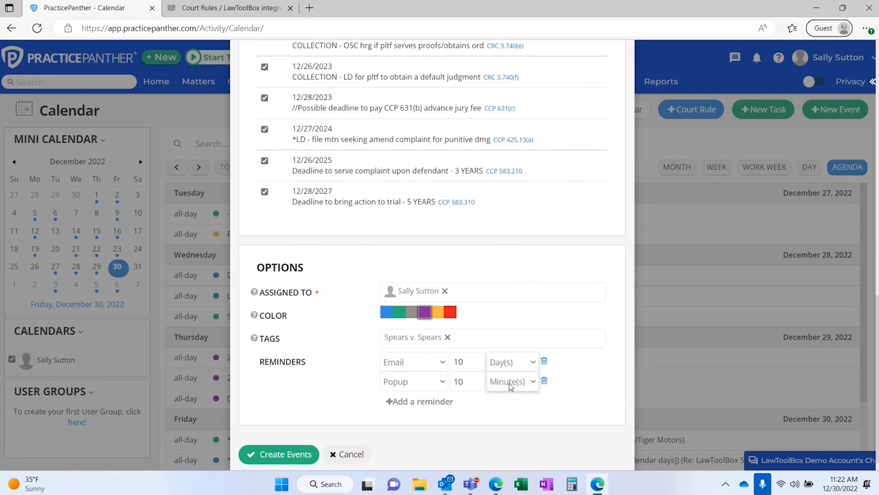
Step: Set the second reminder to Text Message, 1 day ahead
left_click(440, 382)
left_click(412, 421)
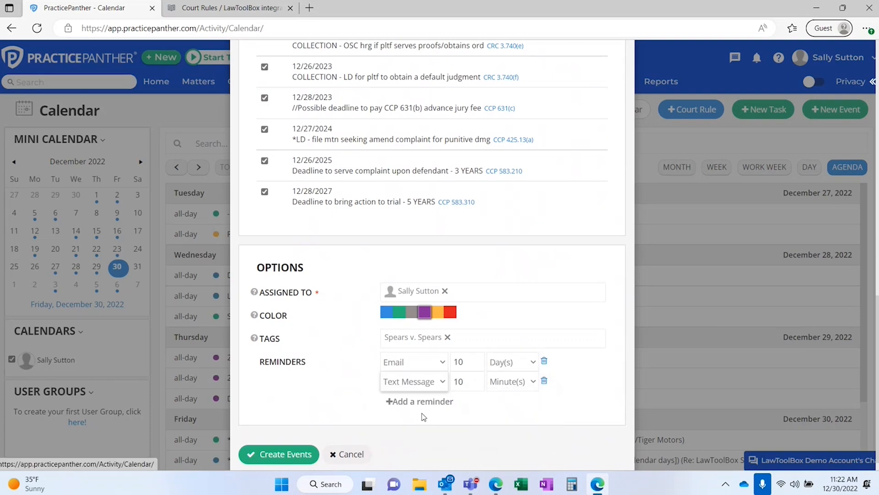
left_click(511, 381)
left_click(513, 399)
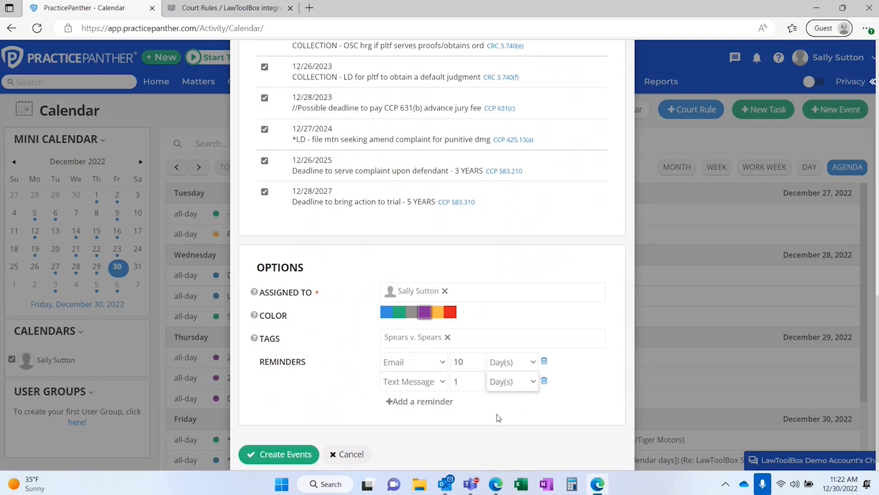
Step: Add a third reminder as a 10-minute popup and create the court deadline events
left_click(426, 401)
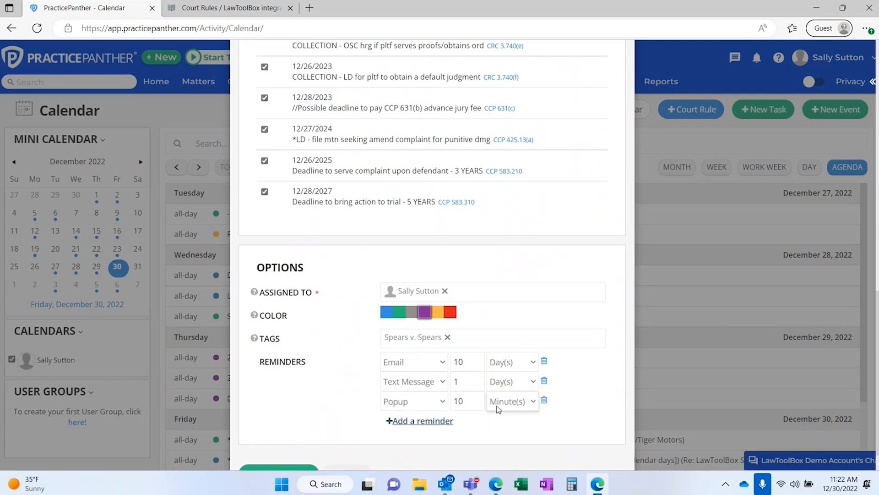
scroll(430, 443, "down", 1)
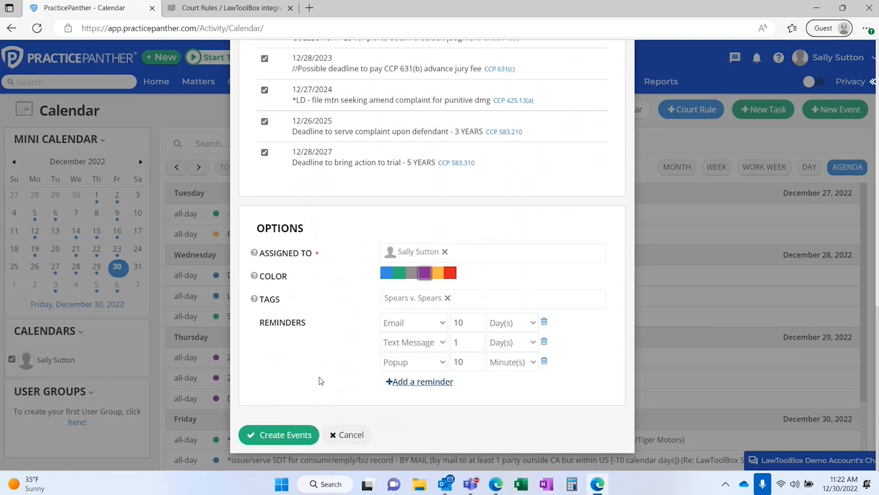
left_click(265, 436)
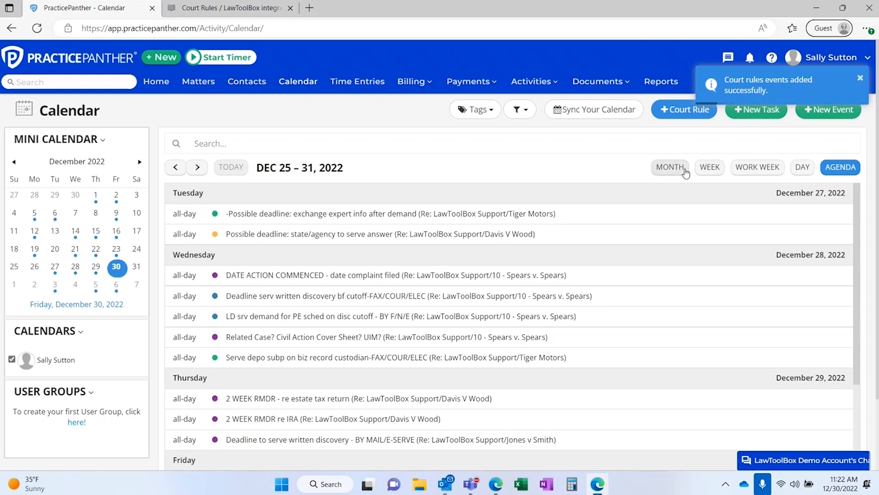
Step: From the calendar's week view, edit the 12/28/2022 "DATE ACTION COMMENCED" event to run from 9:00 AM to 10:00 AM
left_click(670, 168)
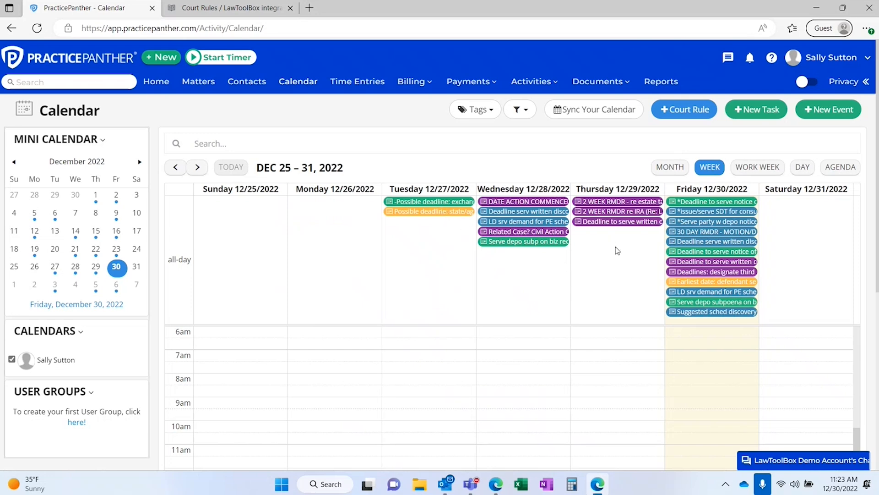
left_click(525, 201)
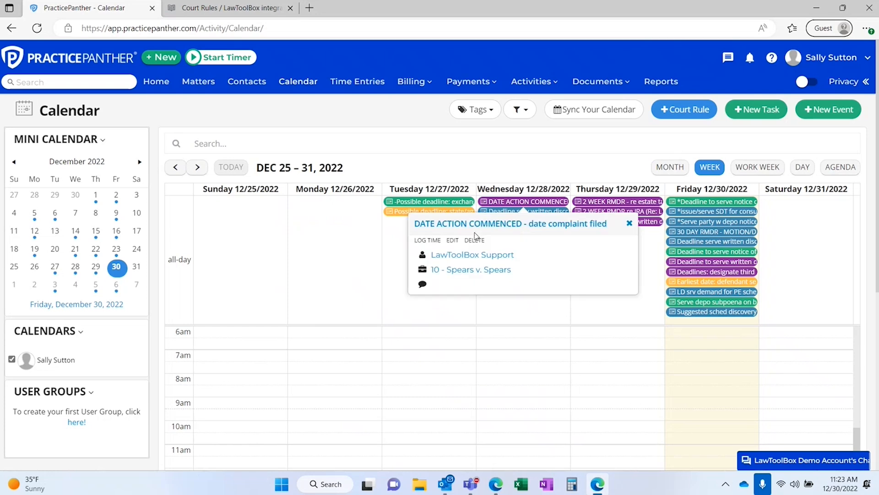
left_click(454, 243)
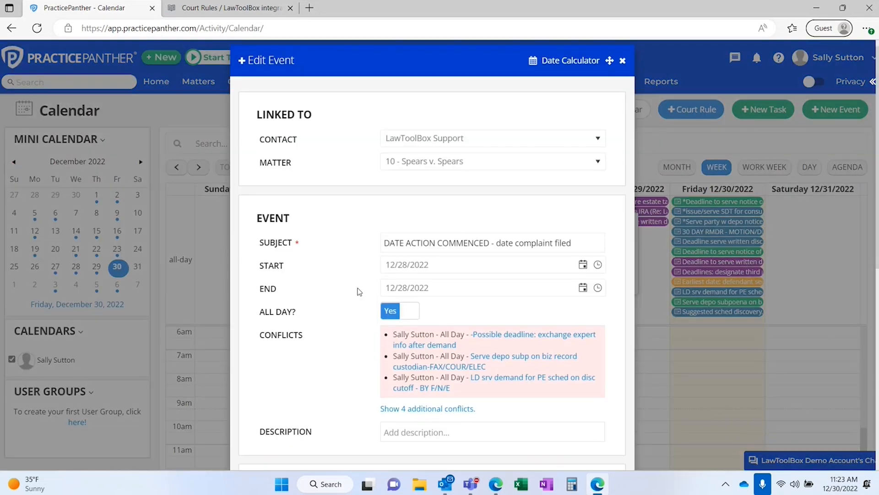
scroll(359, 292, "down", 1)
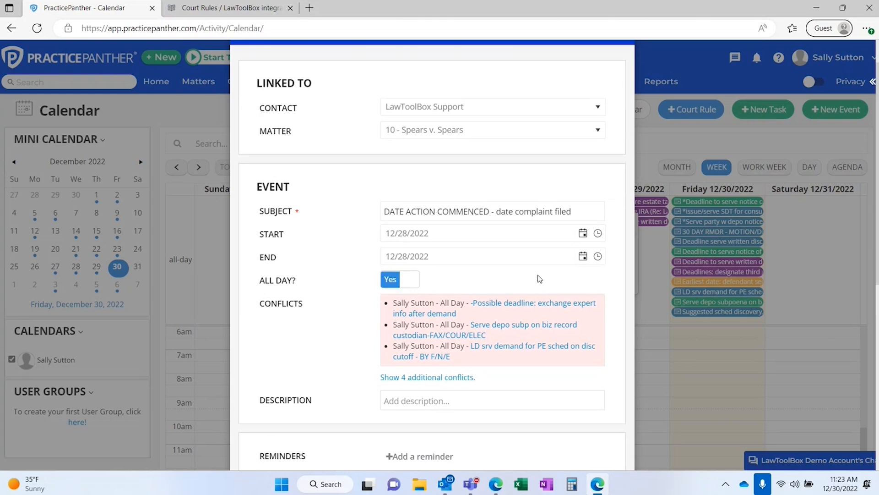
left_click(598, 233)
scroll(420, 330, "down", 5)
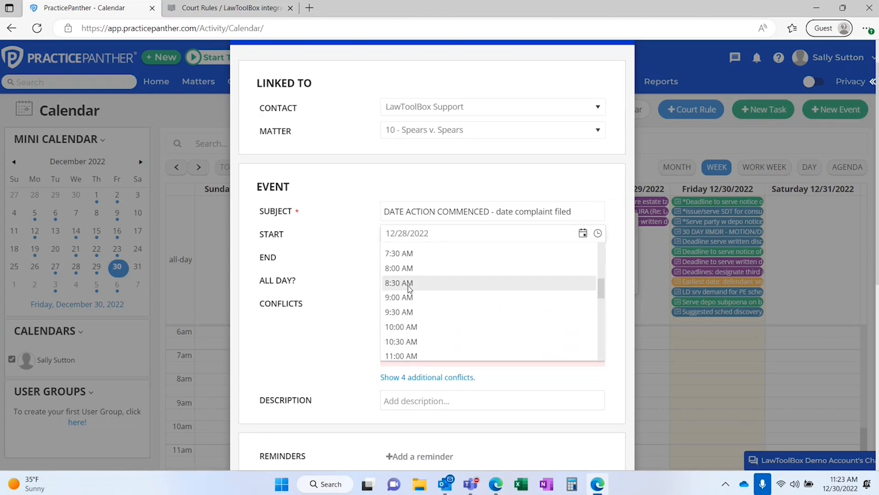
left_click(413, 298)
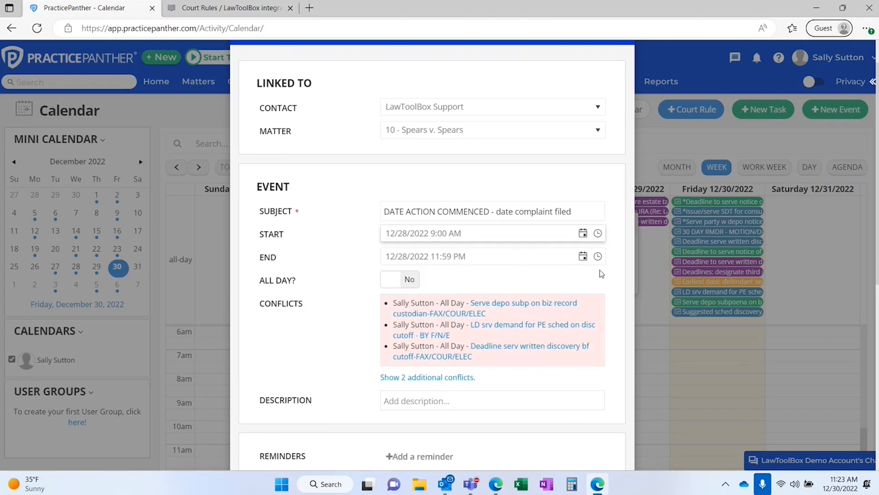
left_click(598, 256)
scroll(419, 354, "down", 8)
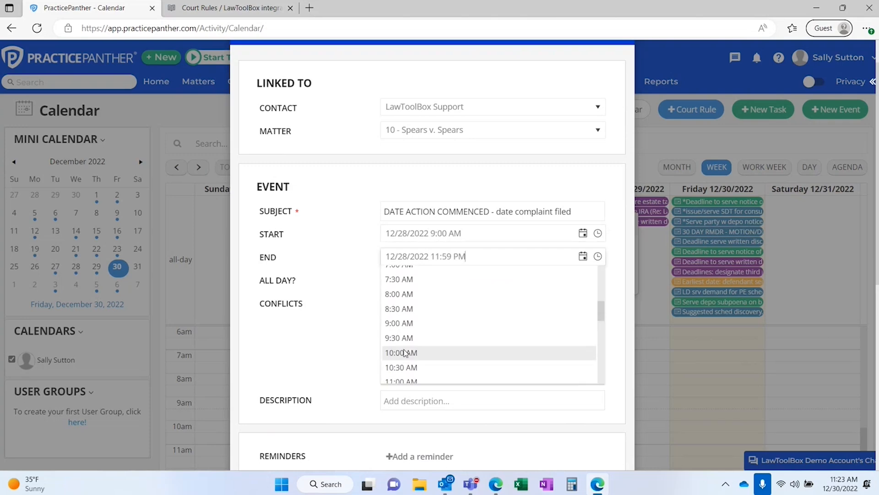
left_click(421, 354)
scroll(319, 307, "down", 1)
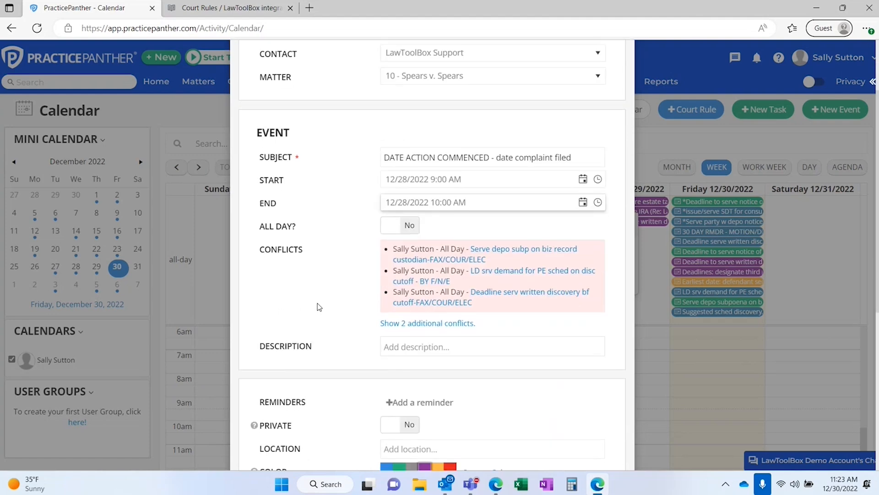
Step: Add a 10-minute popup reminder to the "DATE ACTION COMMENCED" event and save the event without a description or attachment
scroll(319, 306, "down", 2)
left_click(414, 246)
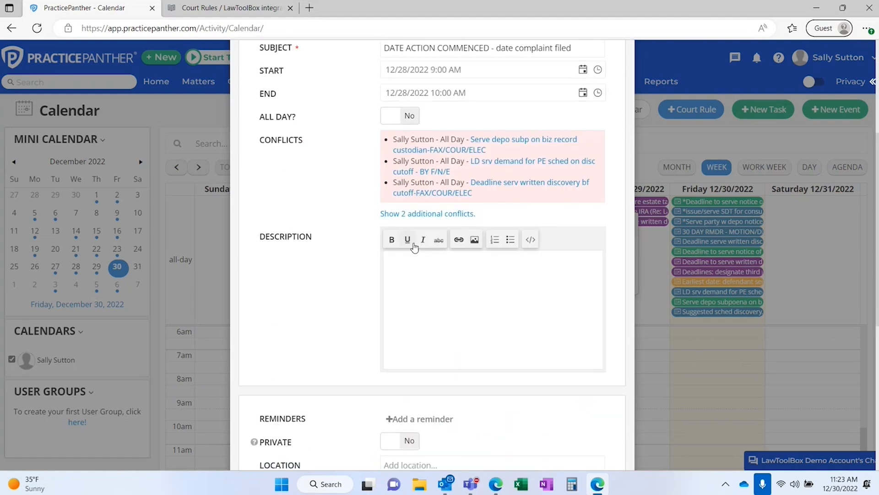
scroll(413, 248, "down", 3)
left_click(419, 241)
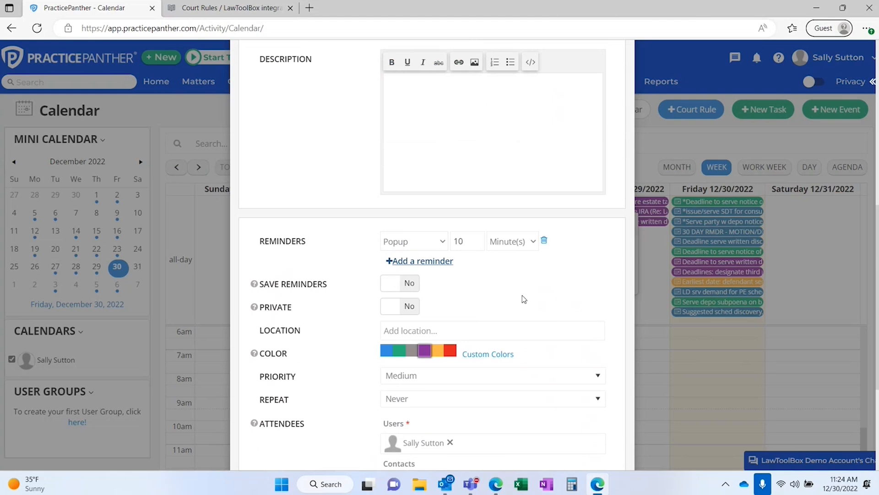
scroll(523, 299, "down", 2)
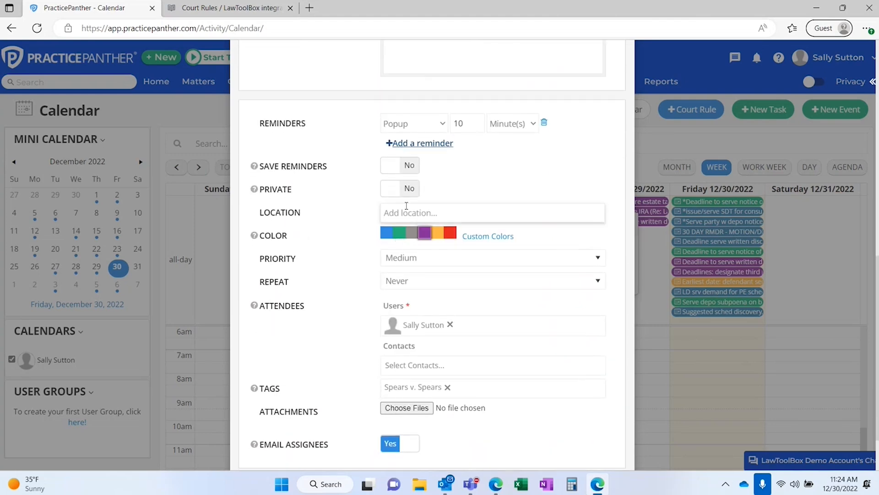
scroll(458, 266, "down", 2)
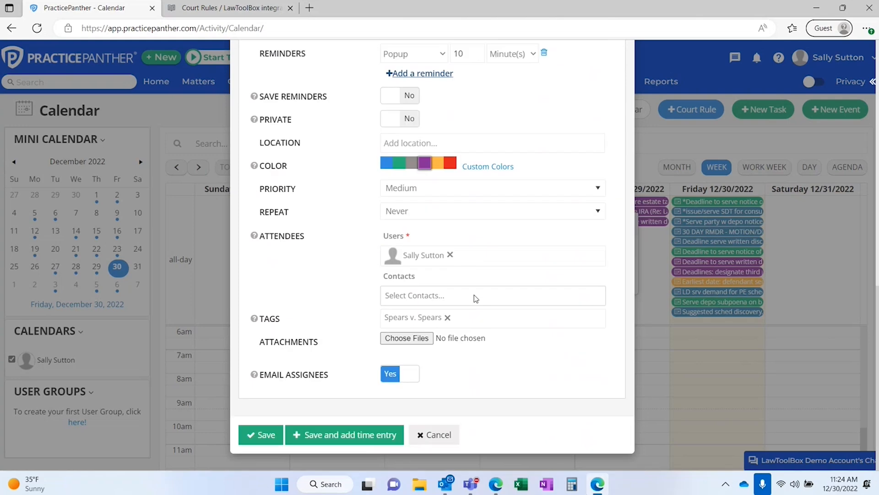
left_click(397, 342)
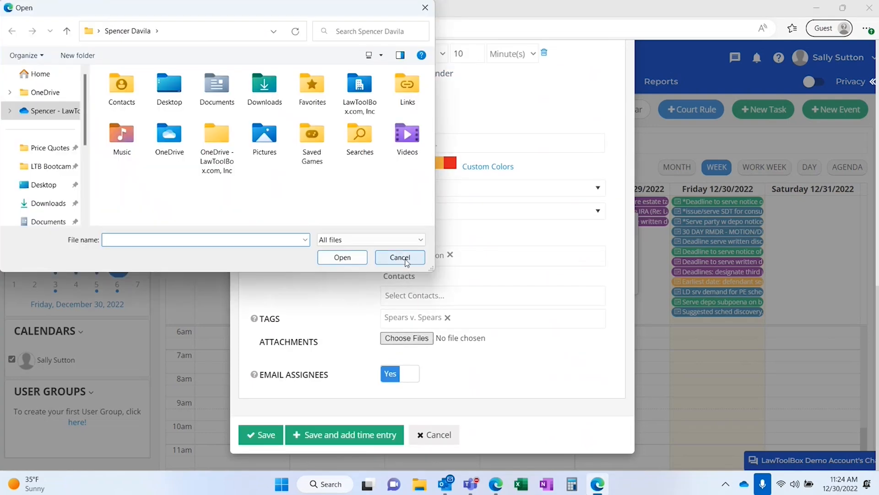
left_click(404, 260)
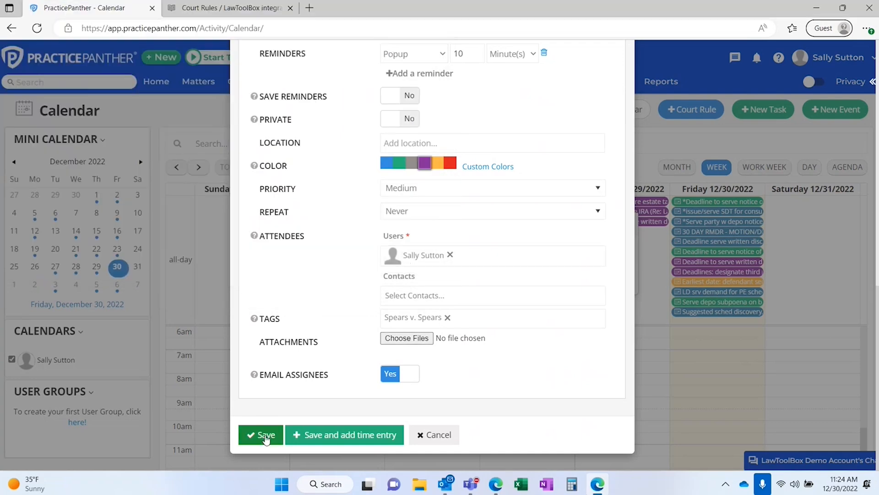
left_click(265, 438)
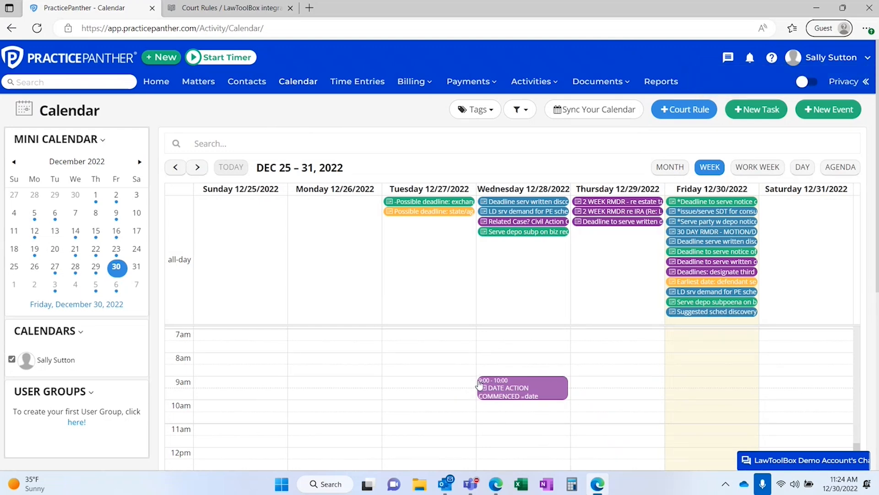
Step: Start another court rule for contact LawToolBox Support and matter 10, using the "CA State - Superior Court - Civil (Los Angeles)" rule-set
left_click(684, 112)
left_click(504, 195)
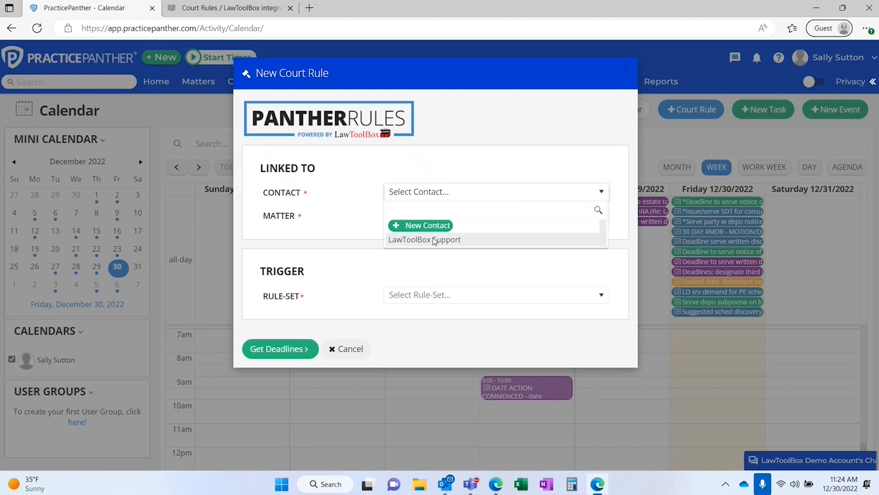
left_click(435, 239)
left_click(447, 218)
left_click(449, 264)
left_click(457, 296)
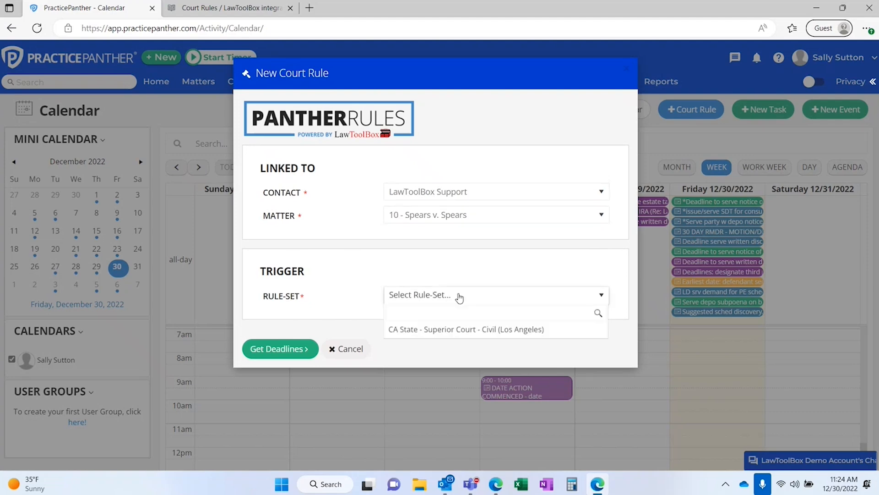
left_click(511, 331)
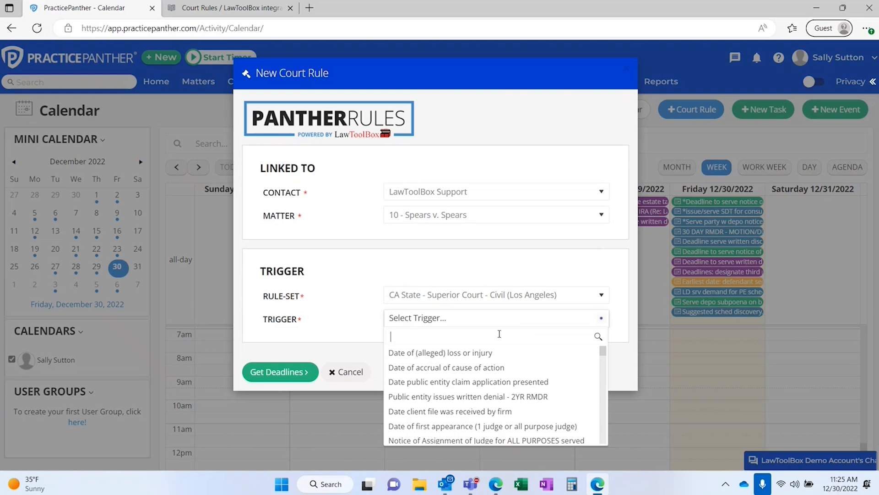
Step: Set the trigger to "DATE OF TRIAL" with trigger date 6/21/2023 and get the deadlines
type("date of trial")
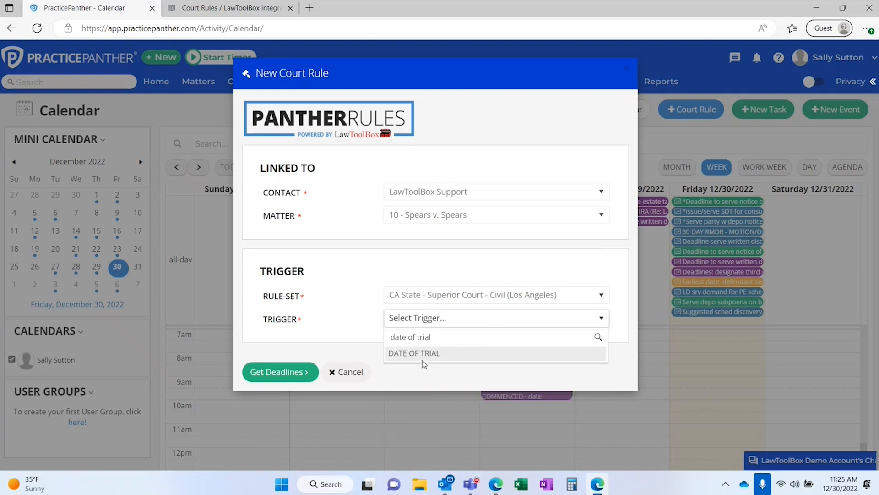
left_click(422, 358)
left_click(601, 341)
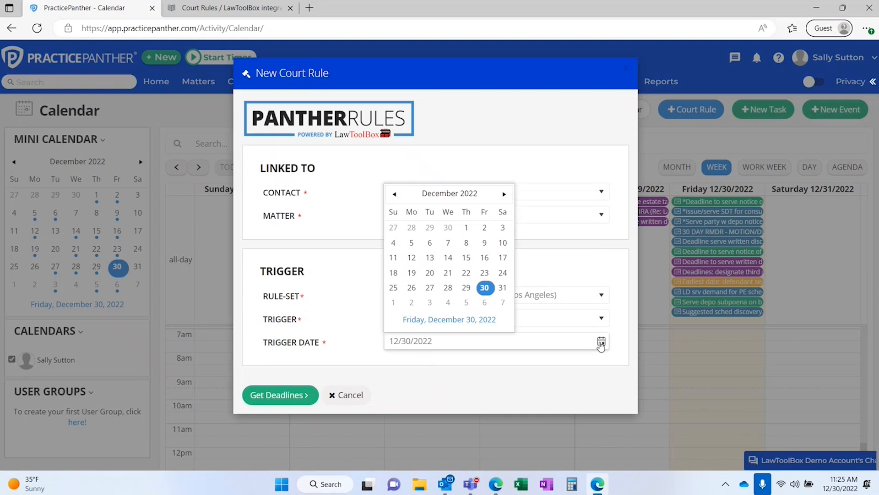
left_click(504, 193)
left_click(504, 194)
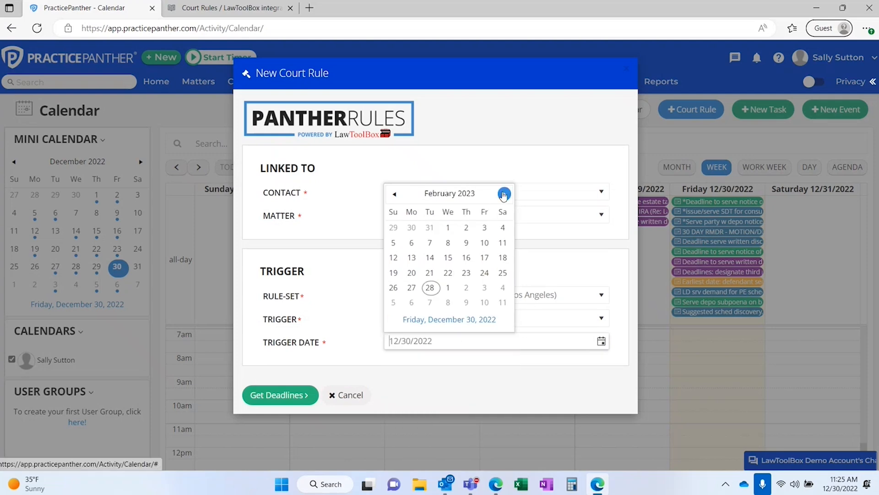
left_click(504, 194)
left_click(504, 194)
left_click(504, 193)
left_click(504, 194)
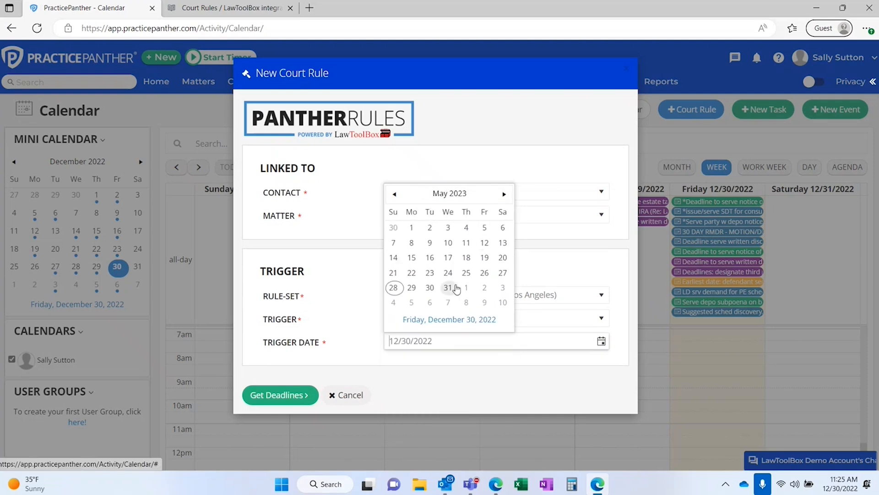
left_click(448, 273)
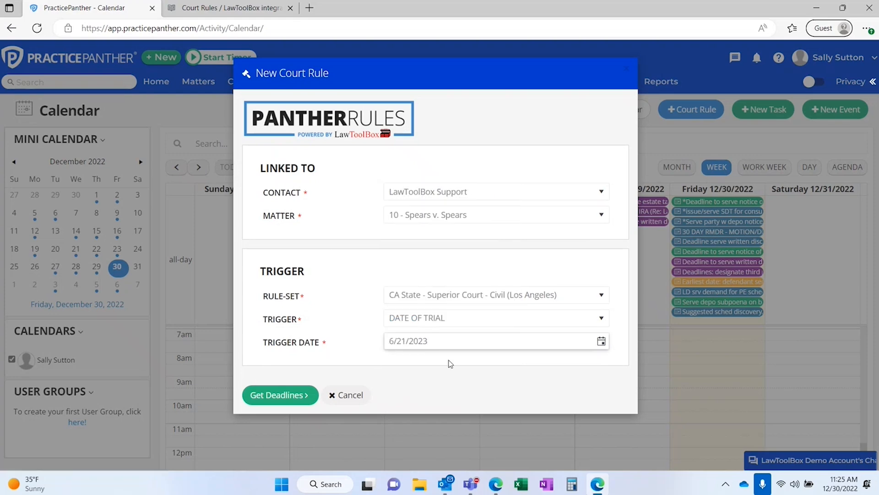
left_click(290, 395)
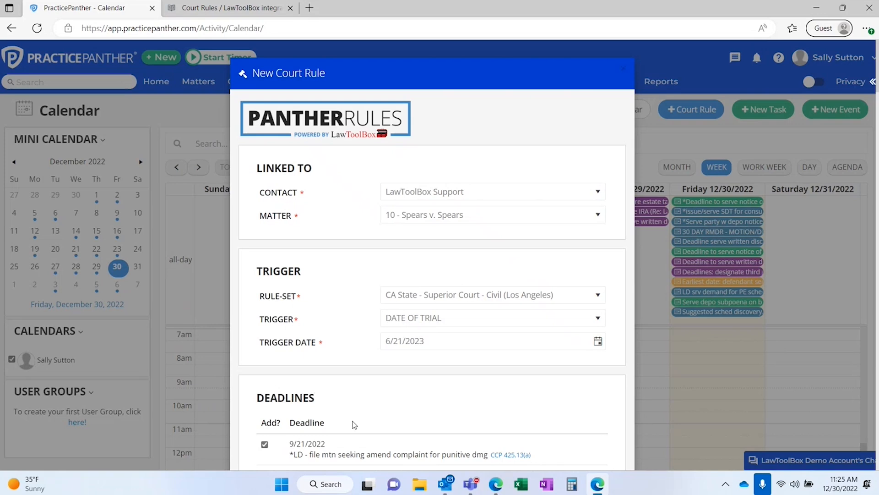
Step: Review the calculated deadlines and exclude those dated 9/21/2022, 2/10/2023, 2/21/2023 and 2/23/2023
scroll(353, 423, "down", 4)
scroll(353, 423, "down", 4)
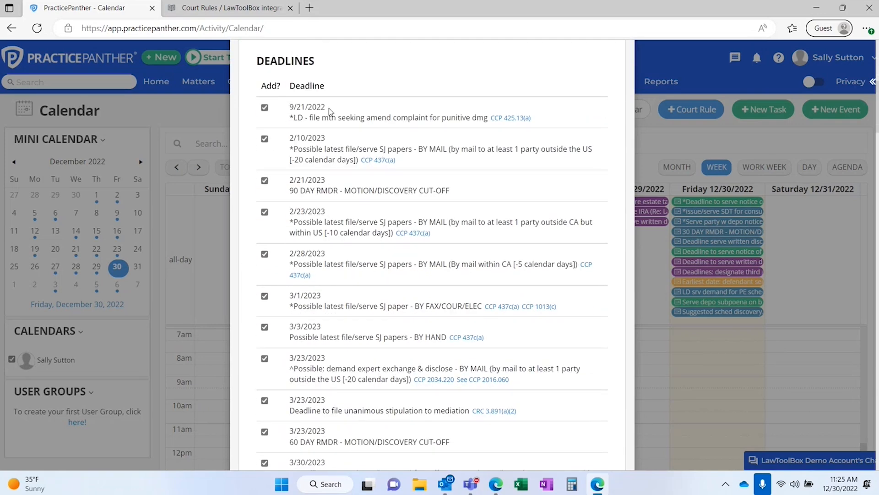
scroll(345, 271, "down", 2)
scroll(345, 270, "down", 20)
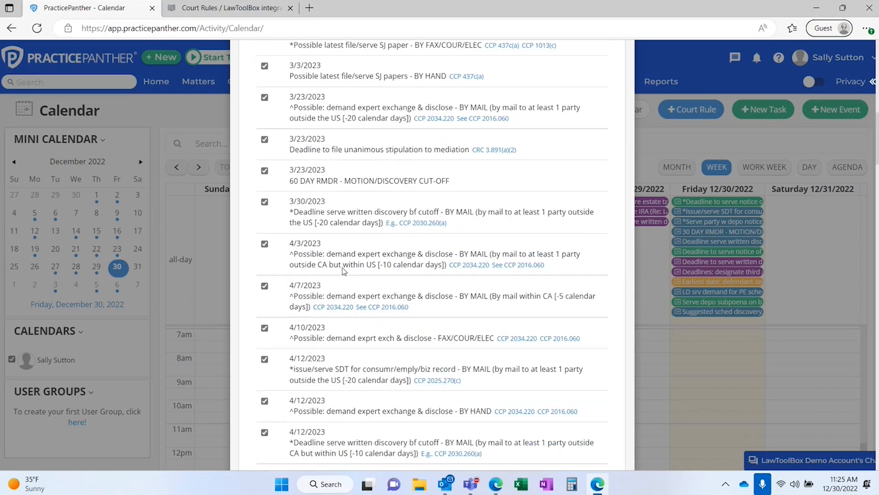
scroll(343, 272, "down", 20)
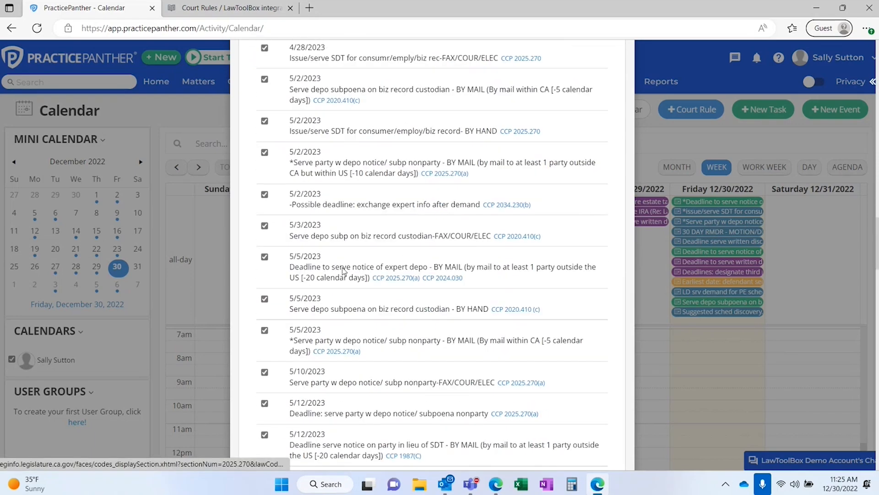
scroll(345, 270, "up", 20)
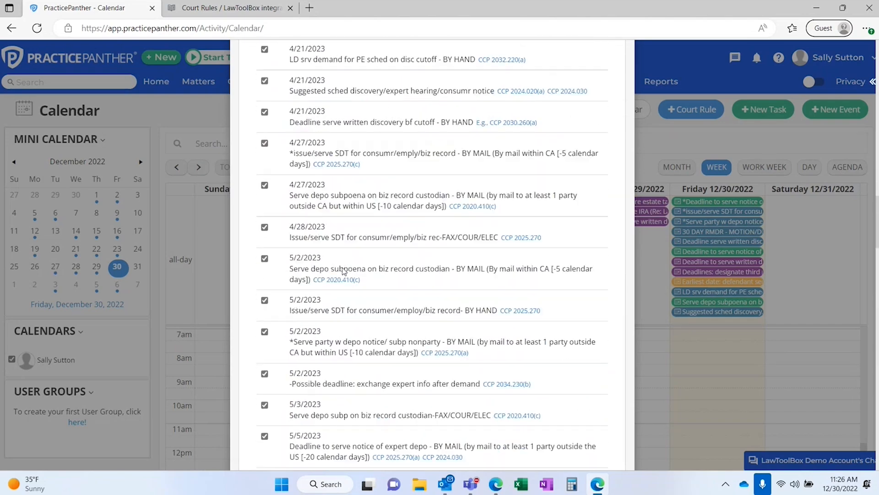
left_click(264, 217)
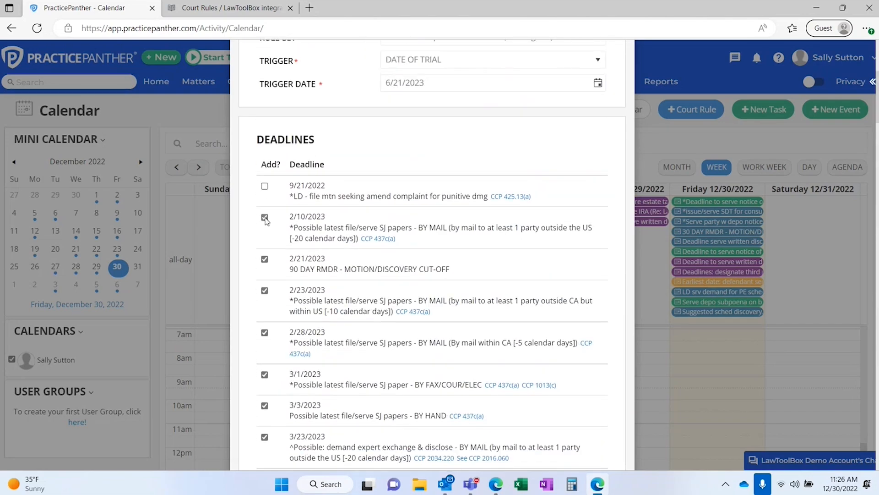
left_click(265, 259)
left_click(264, 291)
Step: Add a 10-minute text message reminder to the remaining deadlines and create the events
scroll(358, 387, "down", 20)
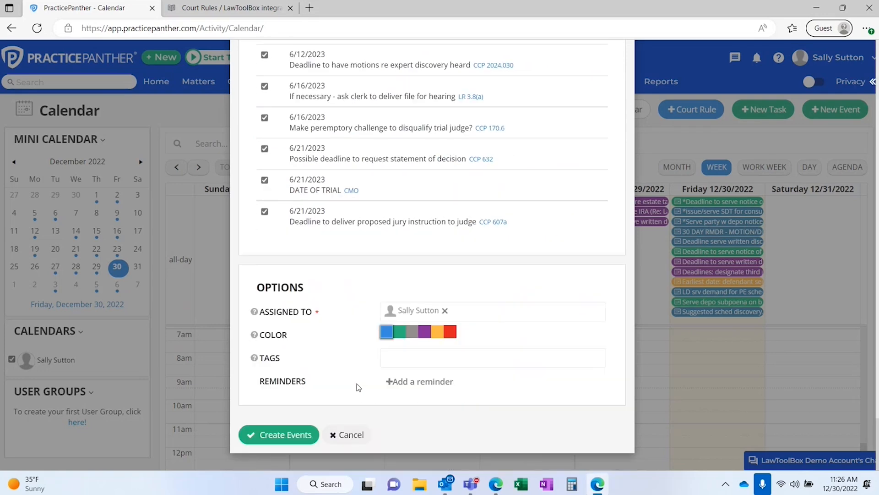
left_click(422, 382)
left_click(426, 379)
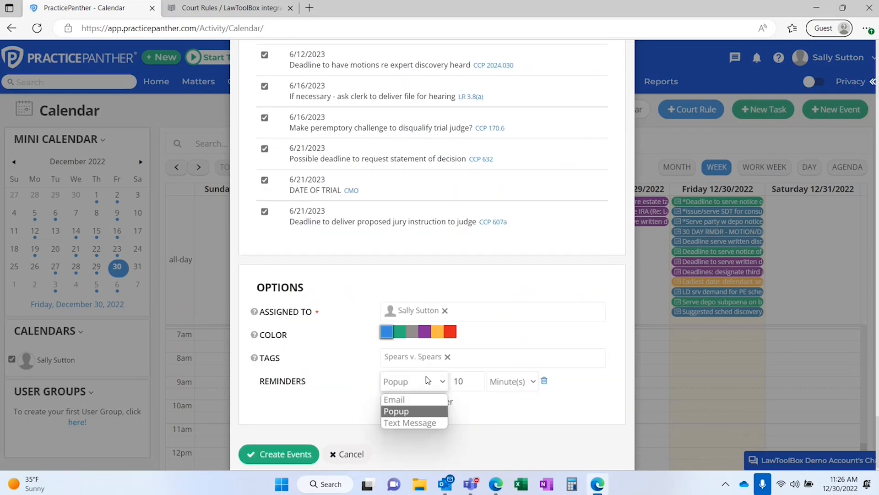
left_click(419, 423)
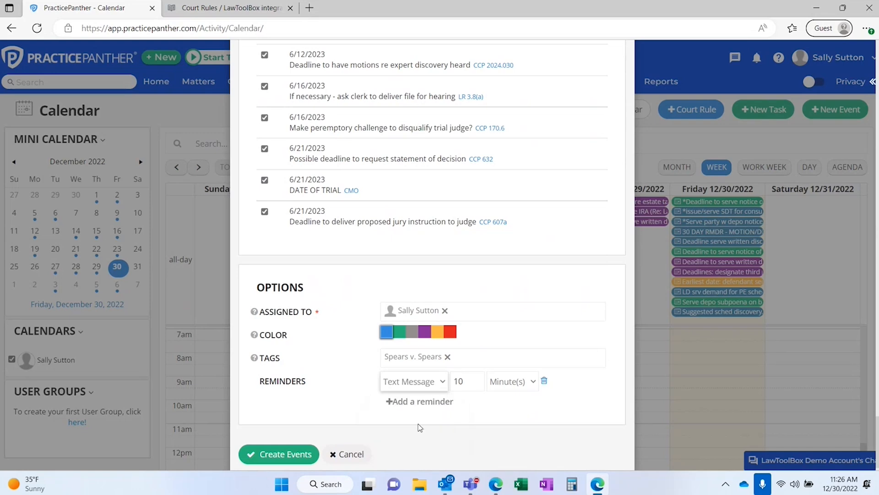
left_click(274, 453)
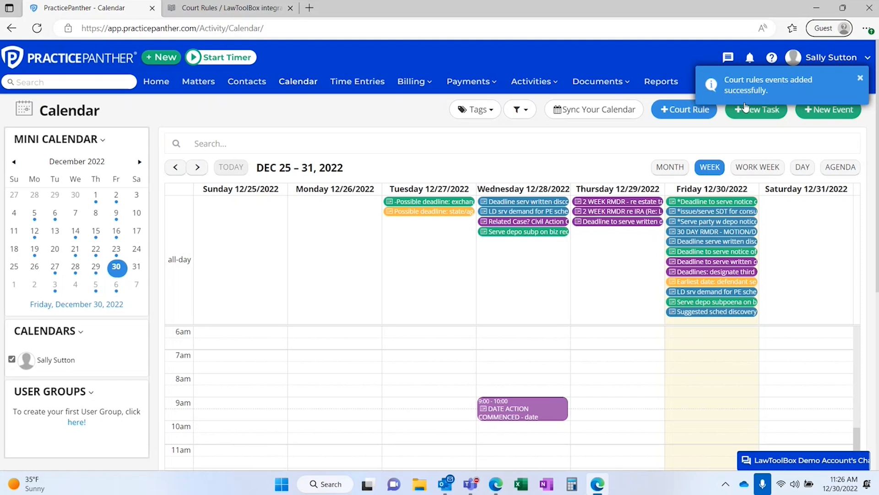
Step: From the calendar's June 2023 month view, edit the 6/21/2023 "DATE OF TRIAL" event to run from 11:30 AM to 3:30 PM instead of all day
left_click(196, 167)
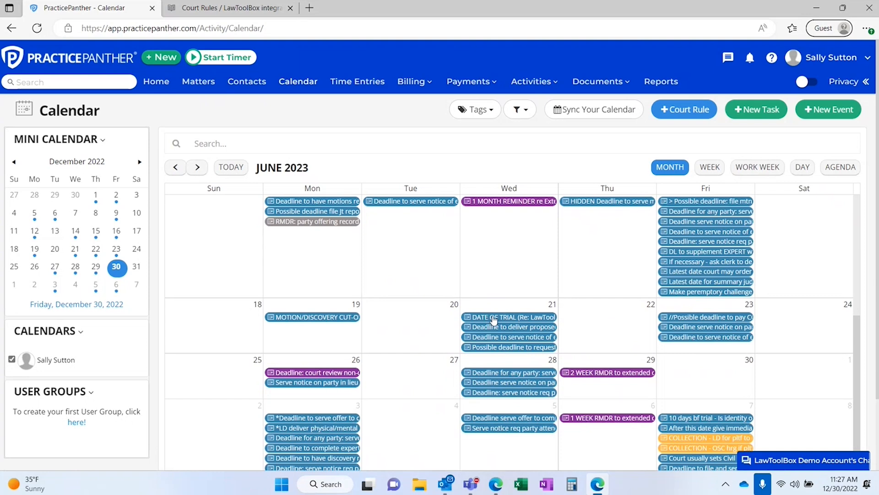
left_click(495, 319)
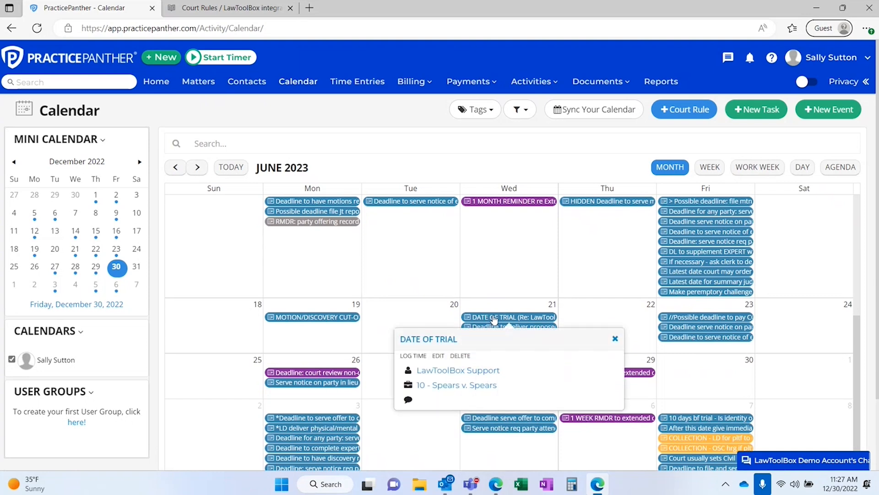
left_click(434, 356)
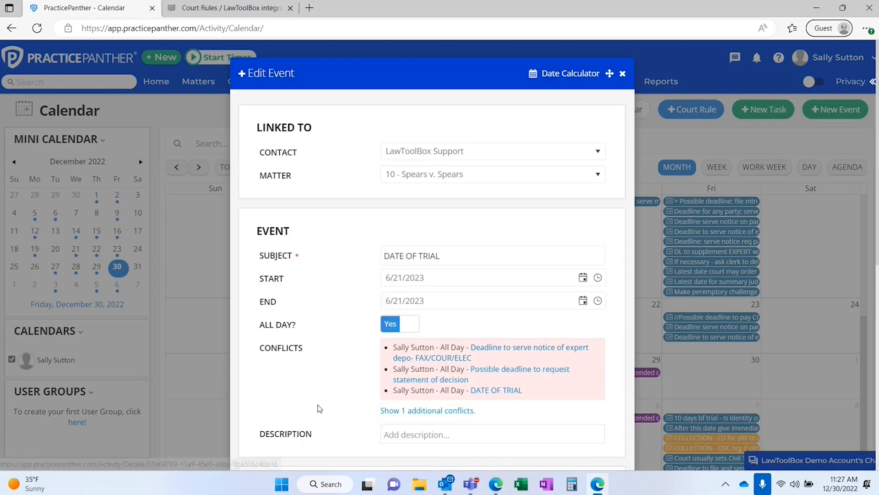
scroll(318, 408, "down", 2)
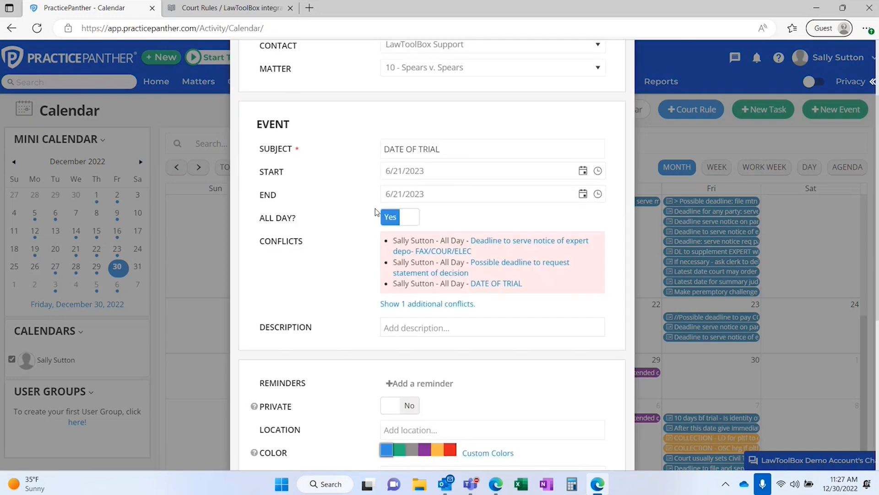
left_click(397, 218)
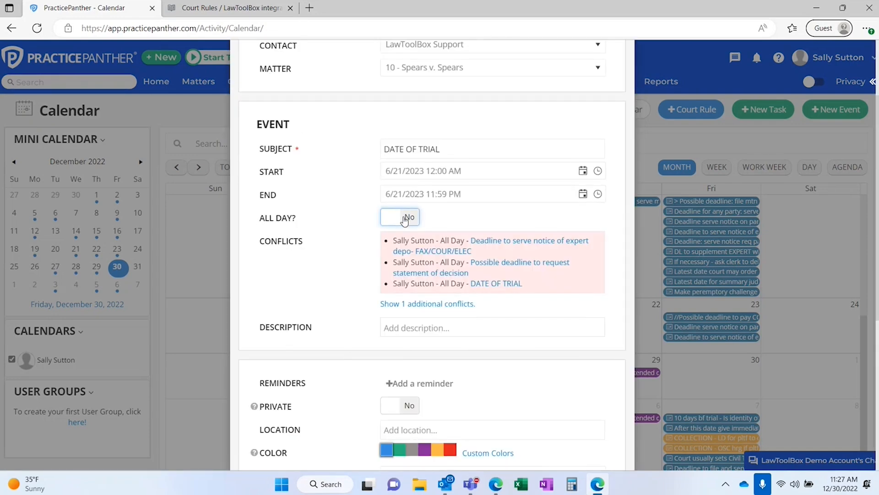
left_click(597, 171)
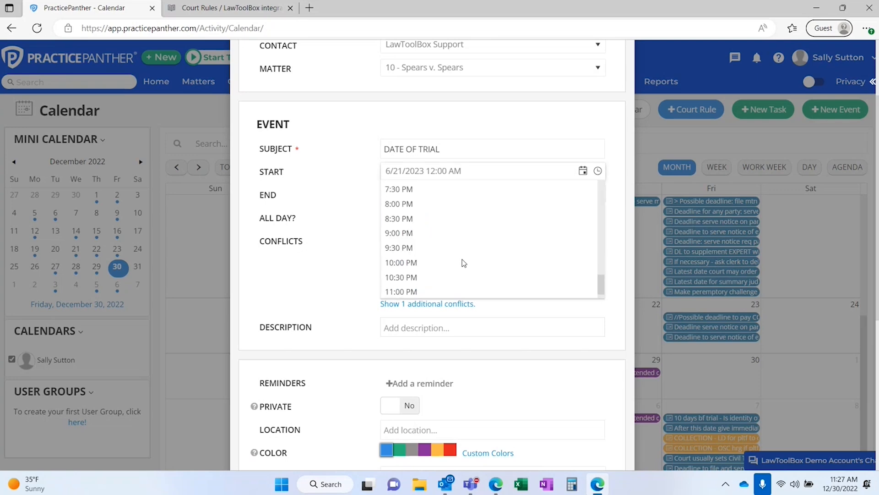
scroll(463, 263, "up", 5)
left_click(463, 264)
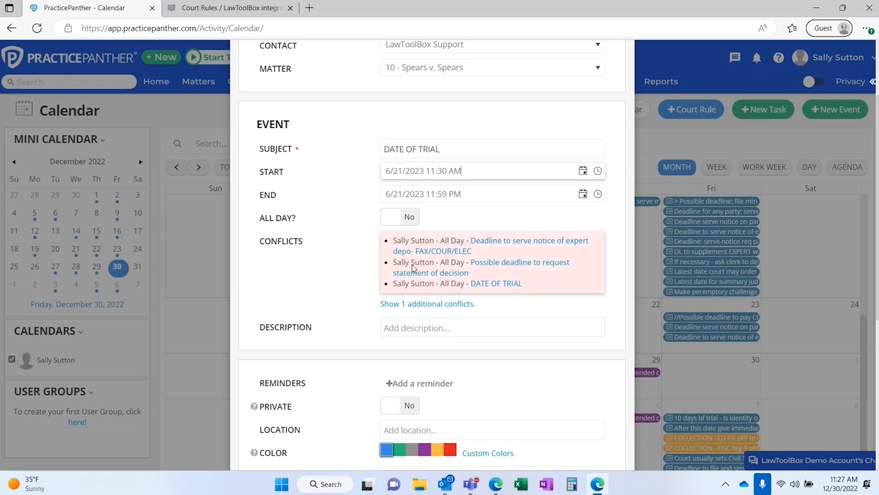
left_click(598, 195)
left_click(419, 234)
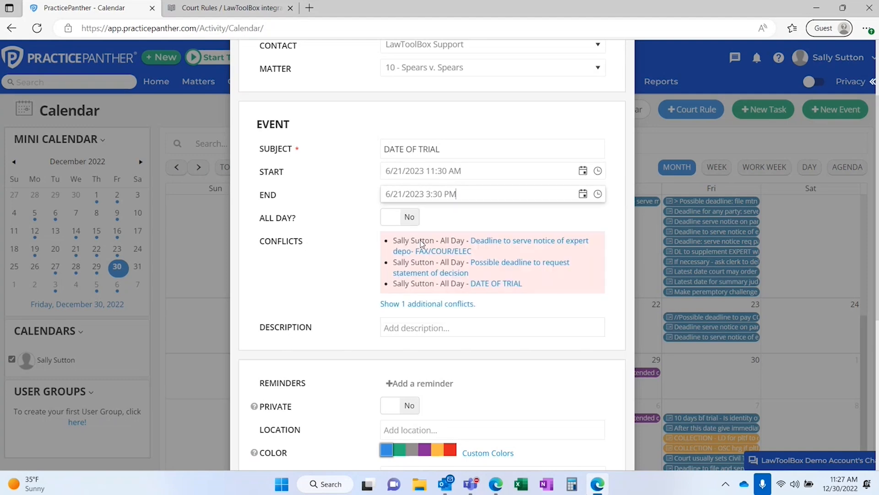
Step: Enter "Court Room B" as the description of the "DATE OF TRIAL" event
scroll(349, 372, "down", 3)
left_click(433, 218)
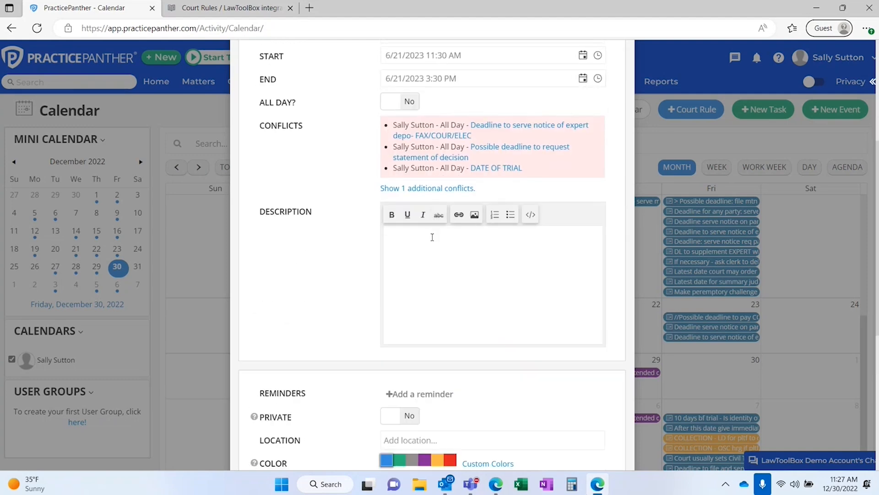
type("Court Room B")
Step: Add a text message reminder 3 days before the "DATE OF TRIAL" event
scroll(321, 328, "down", 5)
left_click(422, 198)
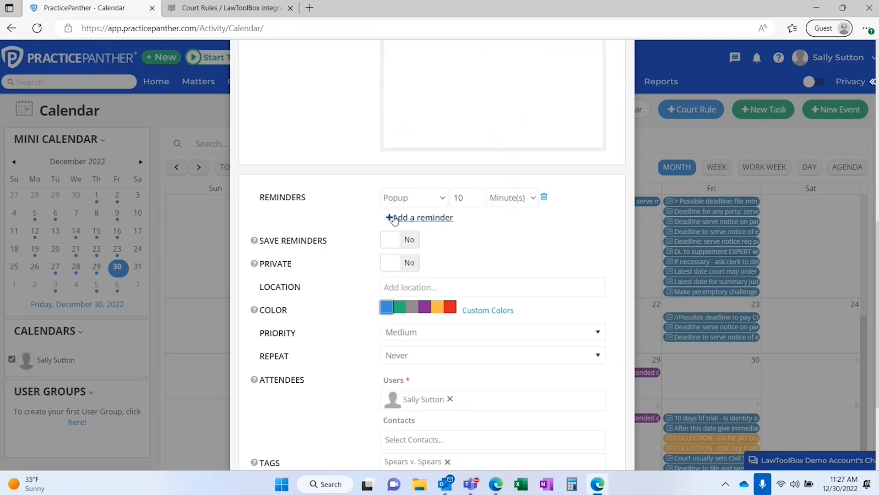
left_click(428, 205)
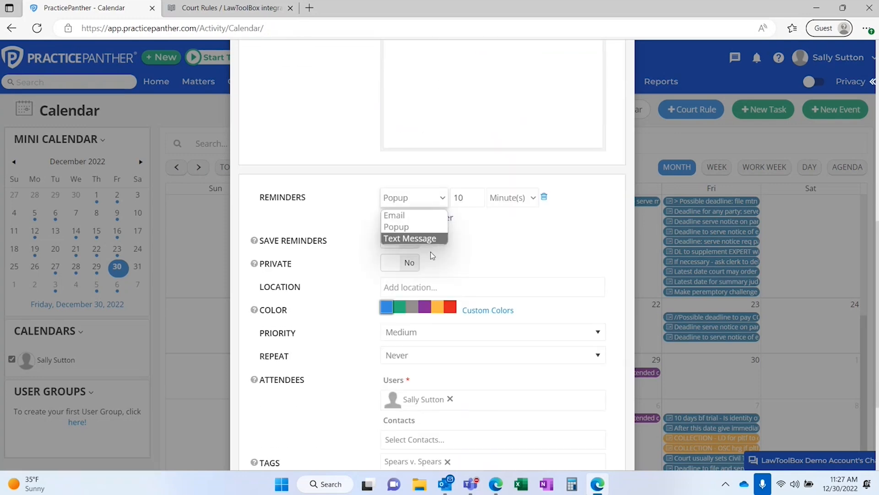
left_click(435, 238)
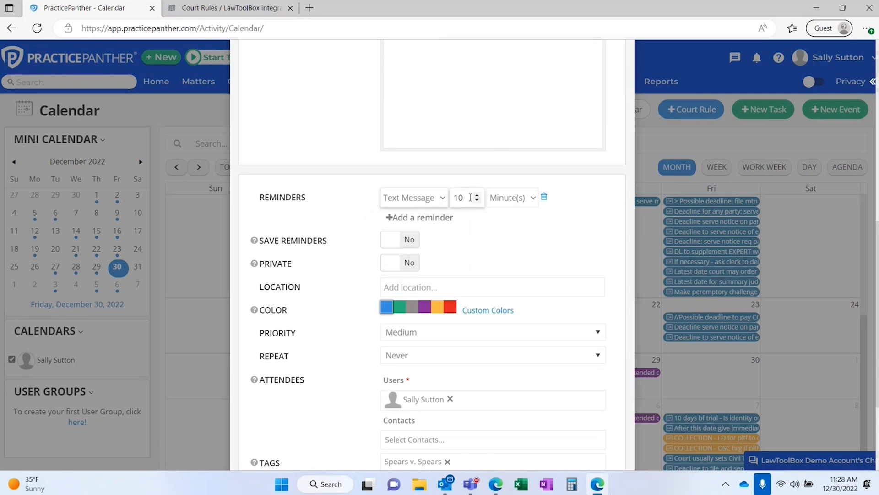
key("BackSpace")
key("BackSpace")
type("3")
left_click(506, 197)
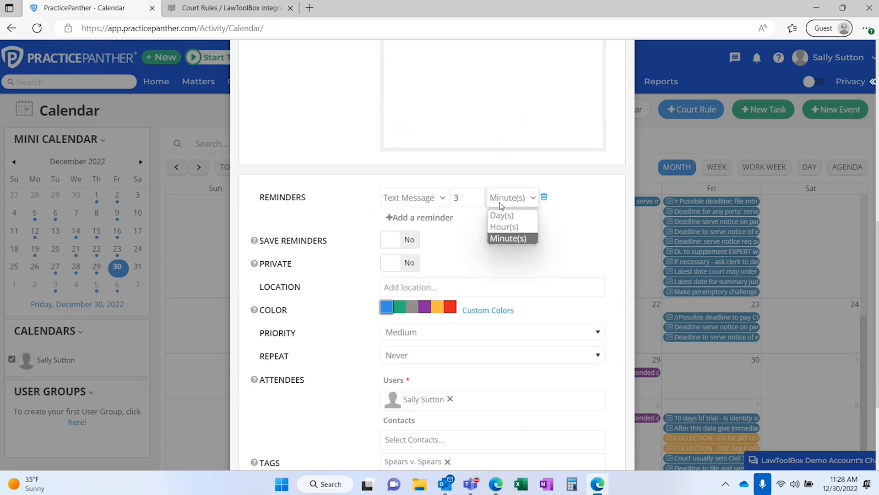
left_click(501, 216)
Step: Leave the location and attachments empty and save the "DATE OF TRIAL" event
scroll(458, 197, "down", 2)
left_click(433, 203)
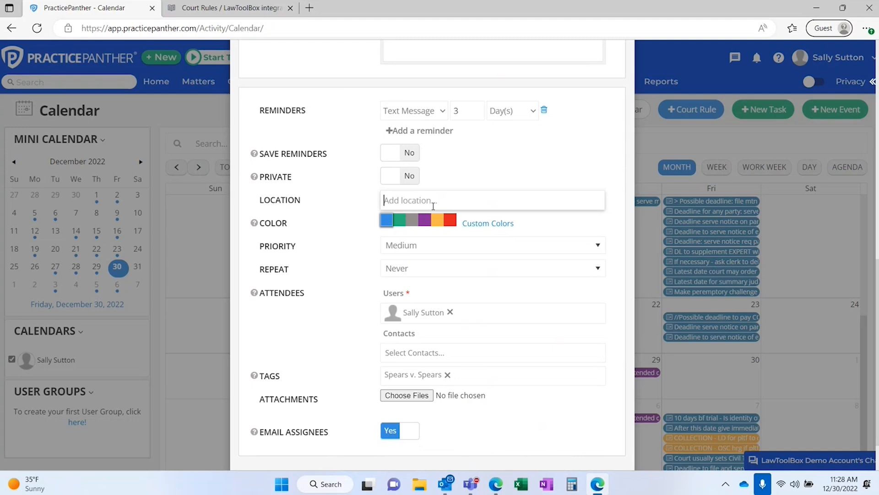
scroll(439, 220, "down", 1)
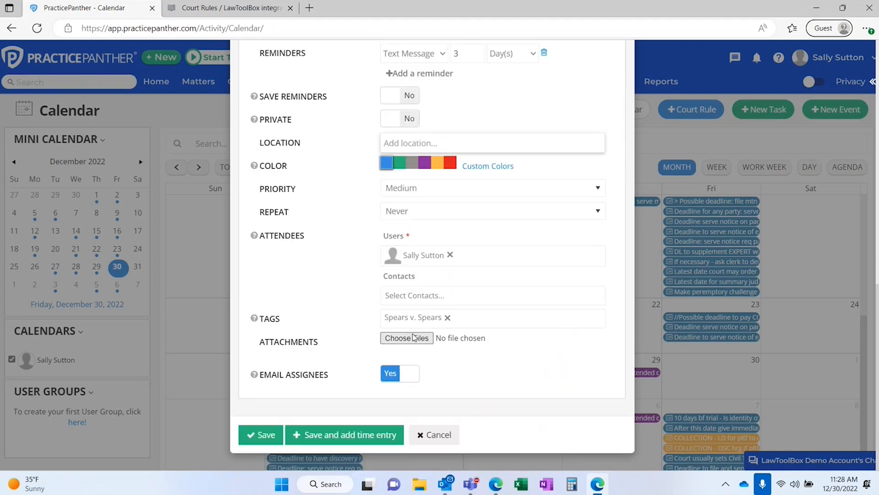
left_click(402, 343)
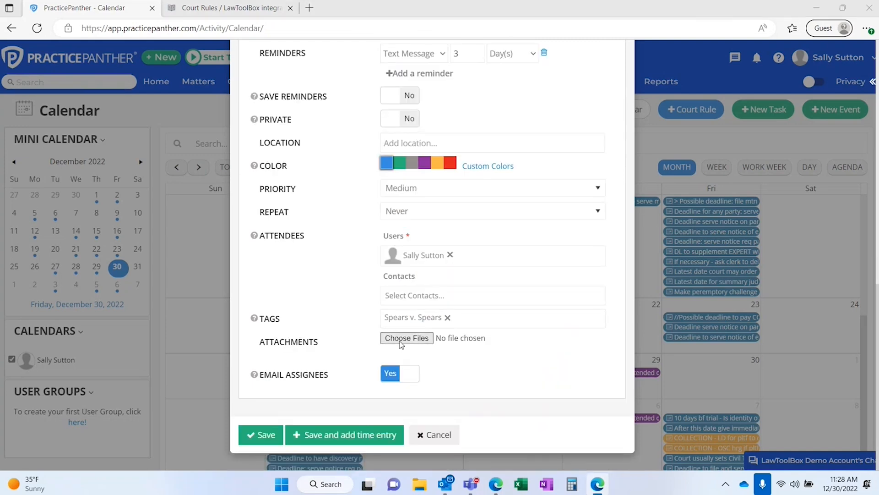
left_click(399, 257)
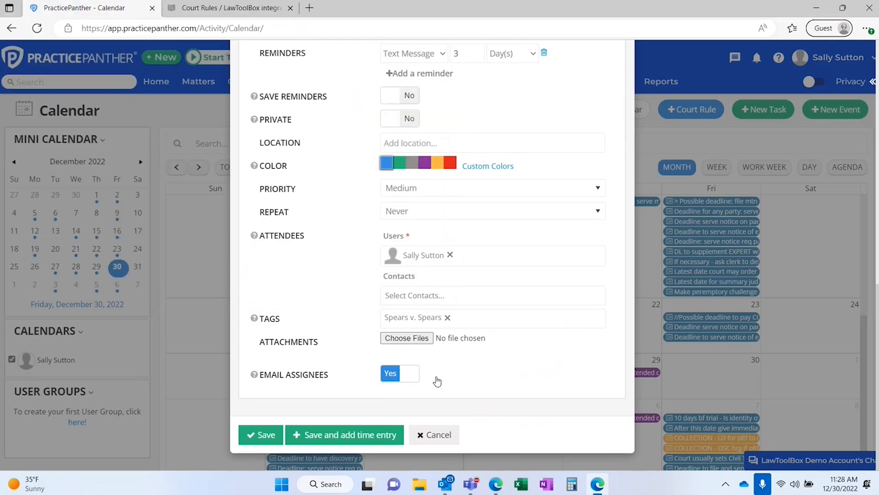
left_click(268, 443)
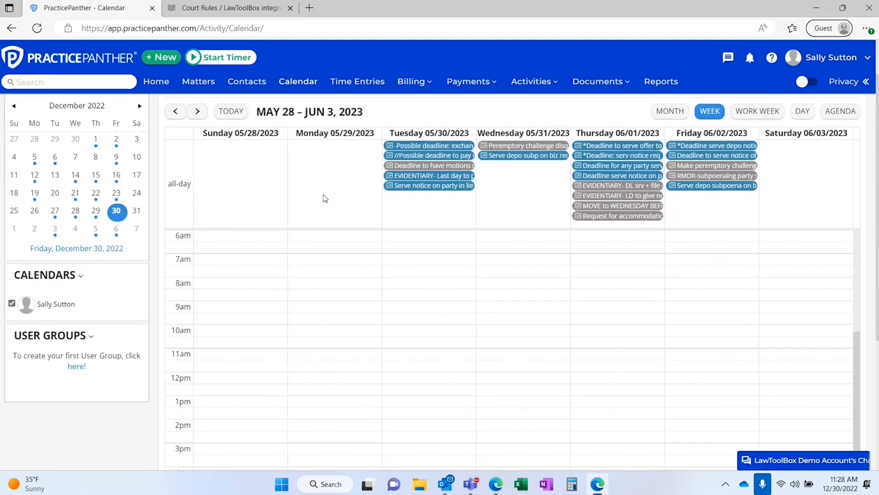
Step: Advance the week view to June 18–24, 2023 and check the "DATE OF TRIAL" event on Wednesday 6/21
left_click(197, 112)
left_click(197, 113)
left_click(198, 112)
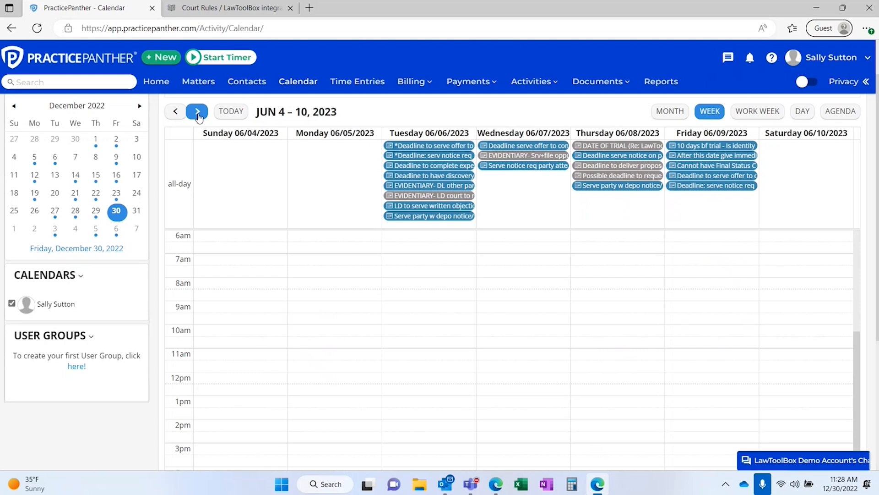
scroll(297, 232, "down", 1)
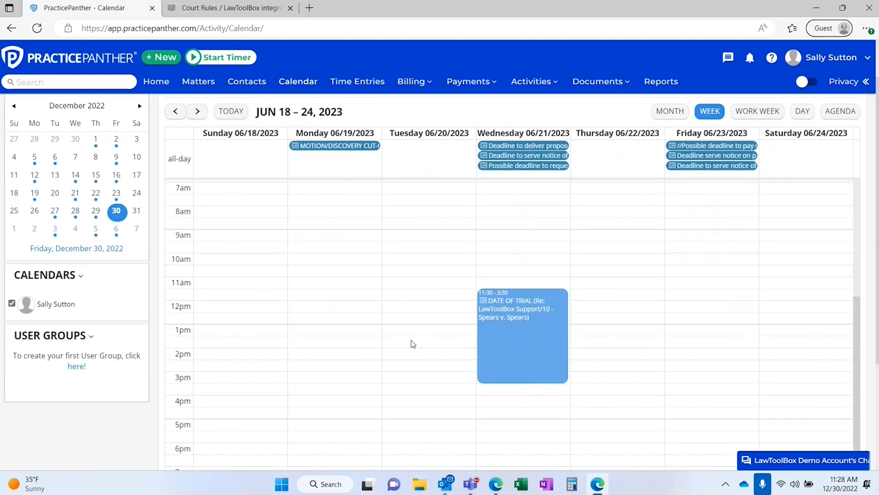
Step: Start a new court rule for matter "10 - Spears v. Spears" with rule-set "CA State - Superior Court - Civil (Los Angeles)"
scroll(414, 344, "up", 5)
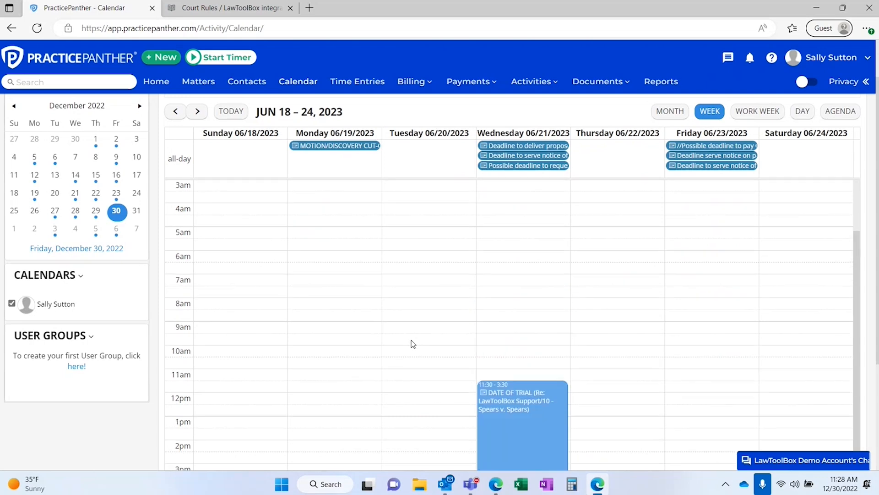
scroll(413, 343, "down", 4)
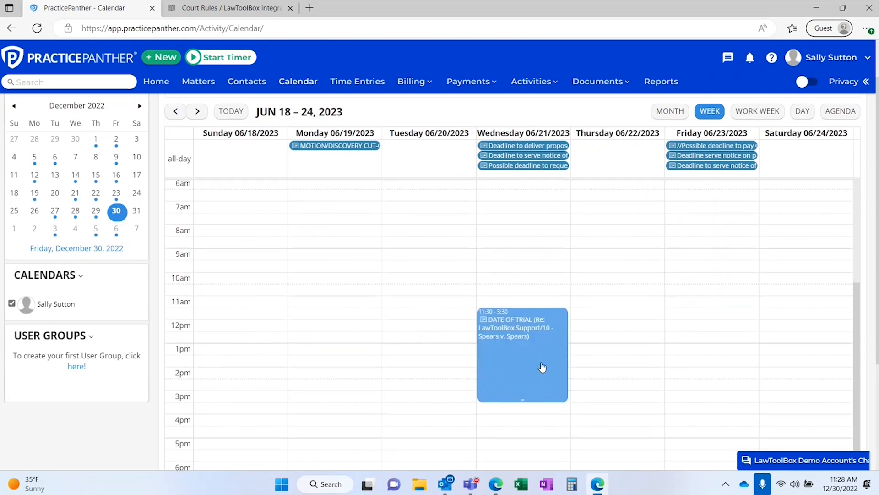
scroll(542, 367, "up", 5)
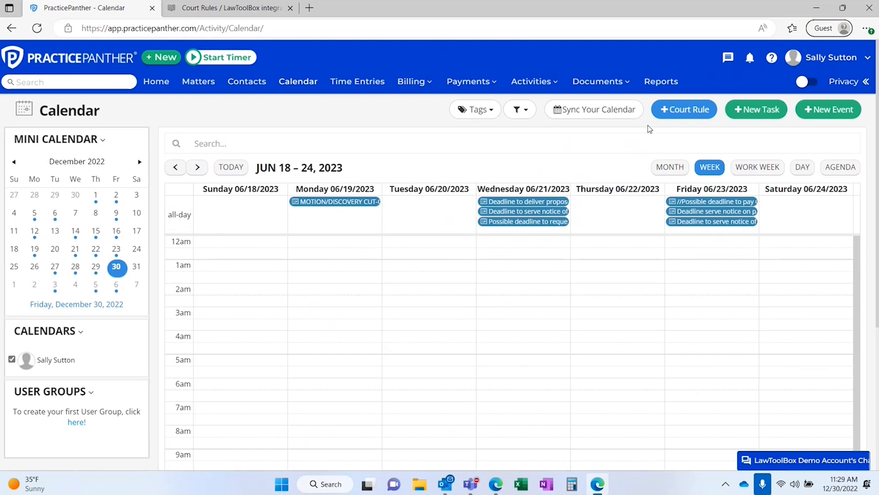
left_click(689, 113)
left_click(466, 219)
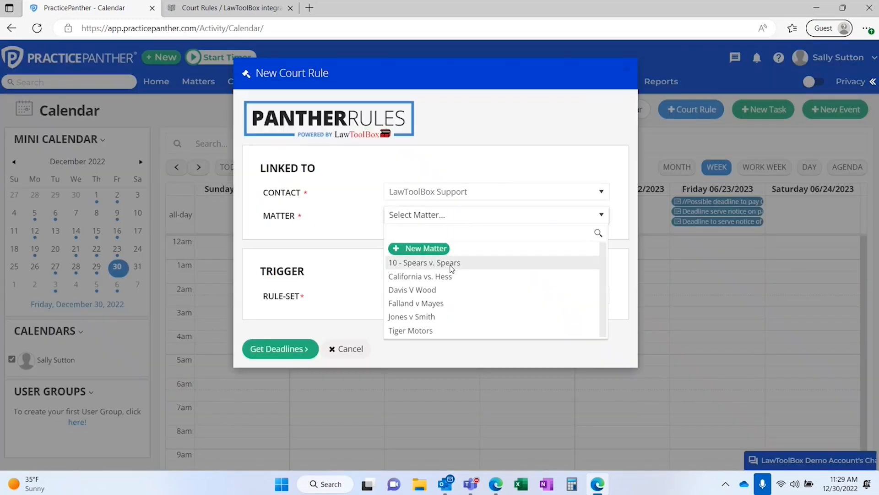
left_click(452, 268)
left_click(456, 297)
left_click(472, 328)
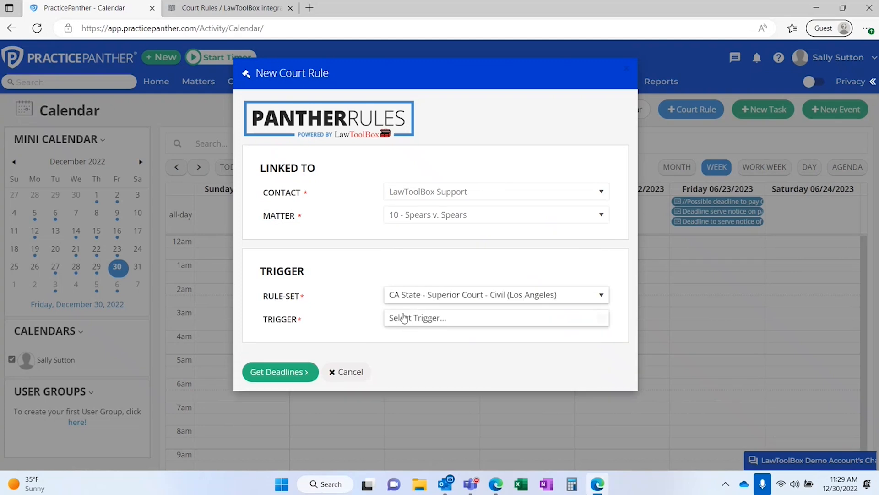
Step: Filter the triggers by "**" and choose "**DISCOVERY- Date interrogatories, RFA, RFP served"
left_click(447, 318)
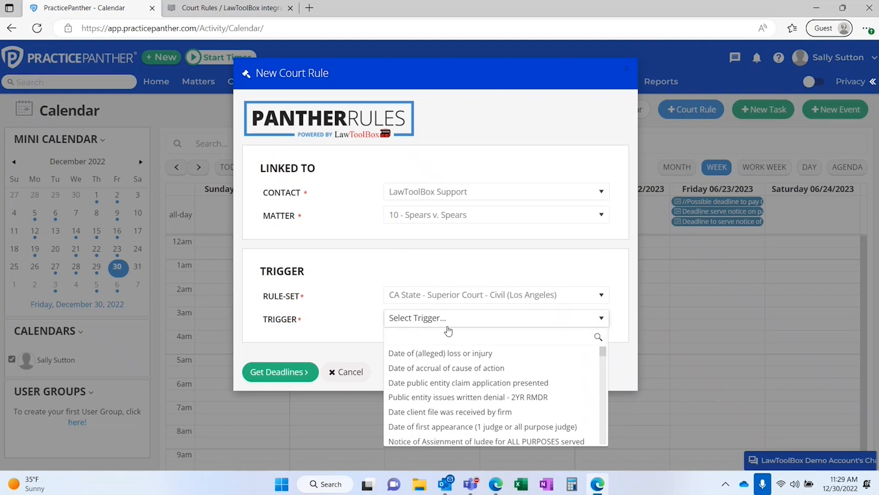
type("**")
scroll(504, 403, "down", 3)
scroll(525, 420, "down", 2)
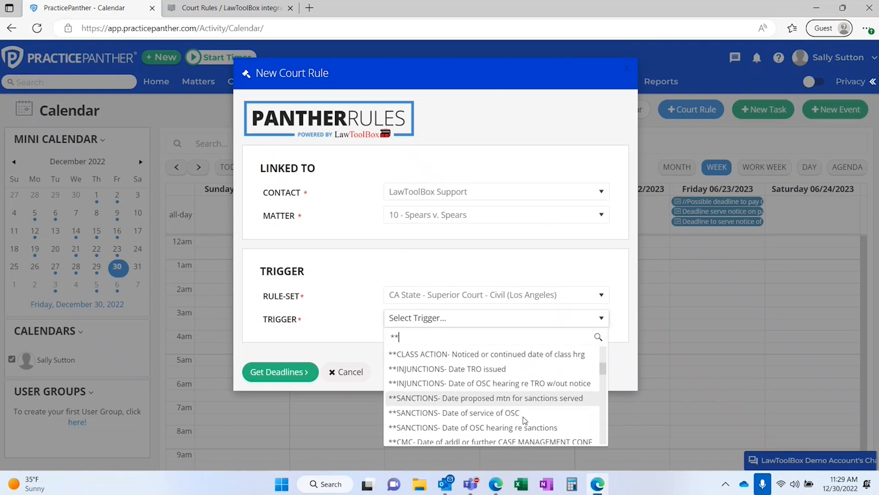
scroll(525, 420, "down", 5)
scroll(526, 420, "down", 4)
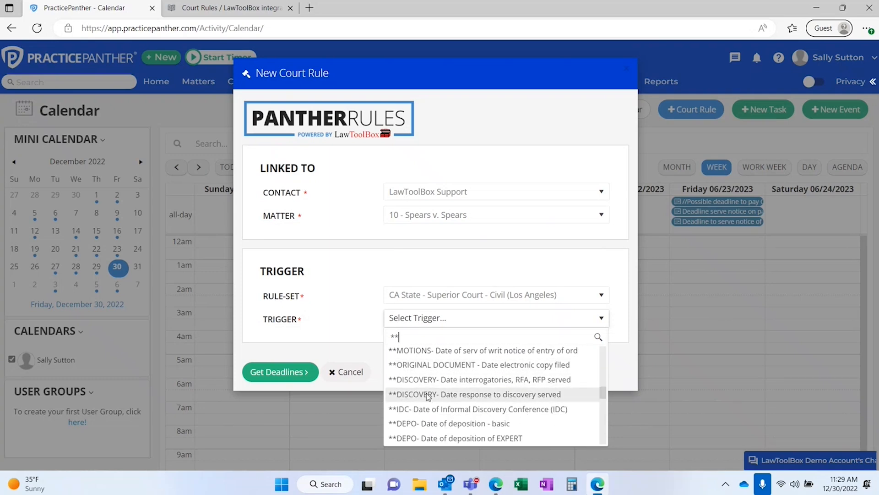
left_click(454, 380)
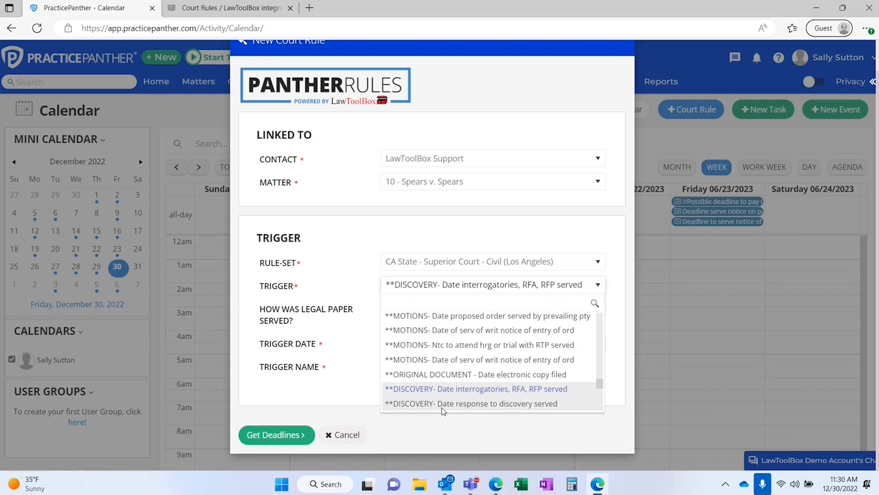
left_click(493, 389)
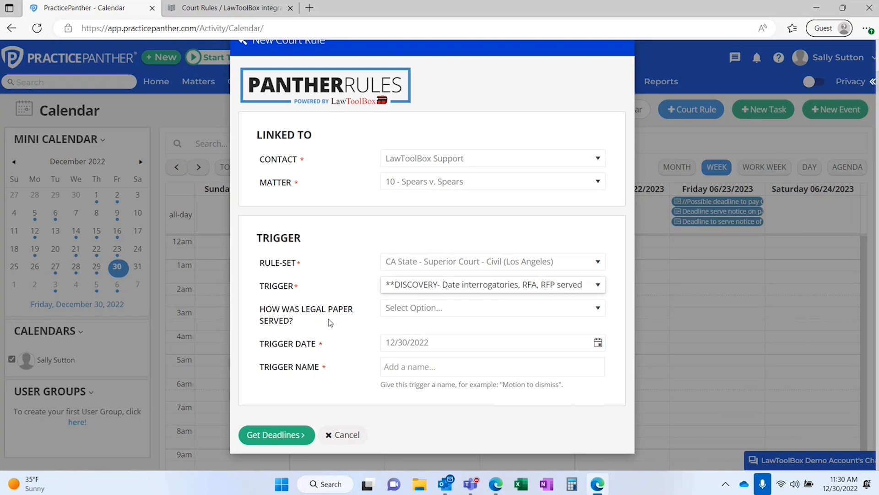
Step: Set the service method to fax, express mail, overnight delivery, or electronically [+2 court days], keeping 12/30/2022 as the trigger date
left_click(449, 310)
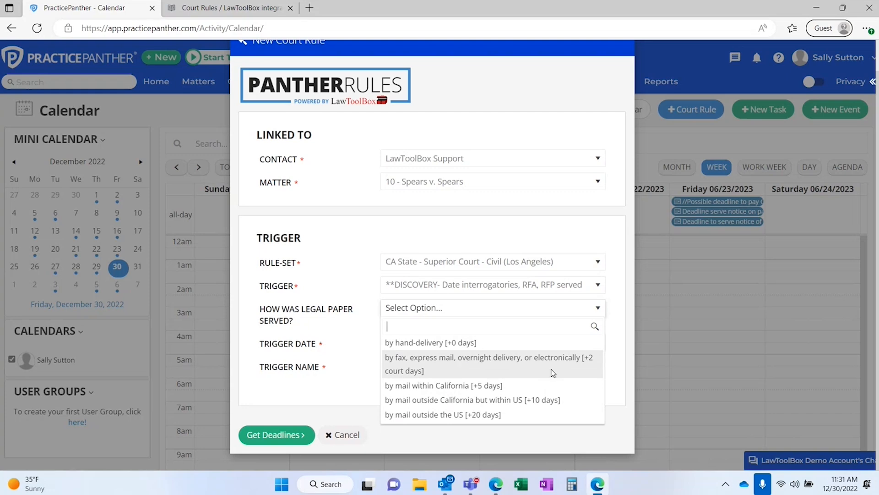
left_click(495, 373)
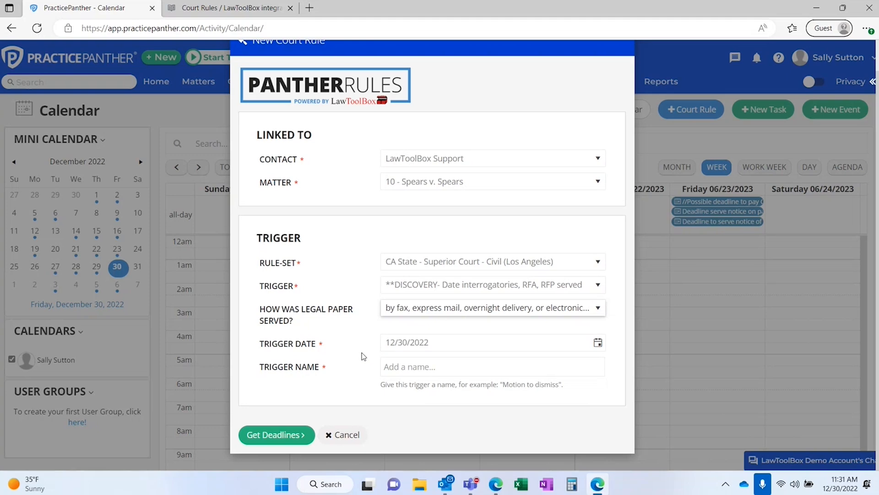
left_click(502, 348)
left_click(482, 291)
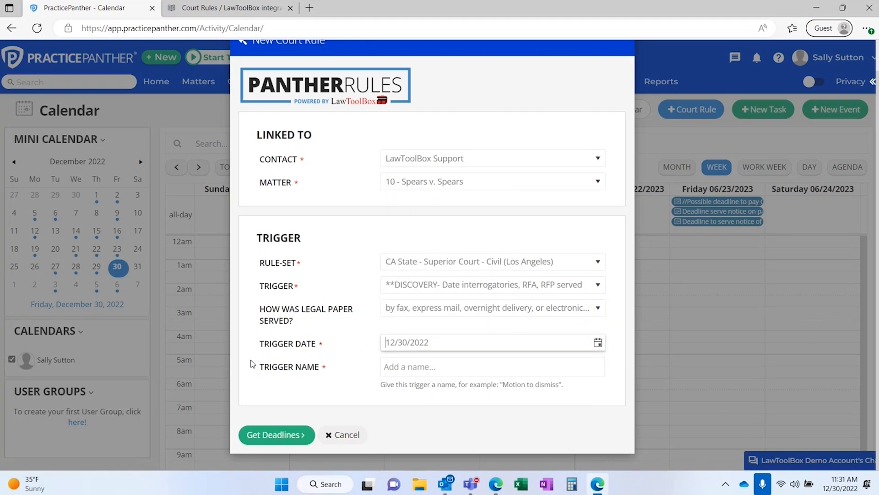
Step: Name the trigger "Served ROGS 1 of 5" and calculate its deadlines
left_click(410, 369)
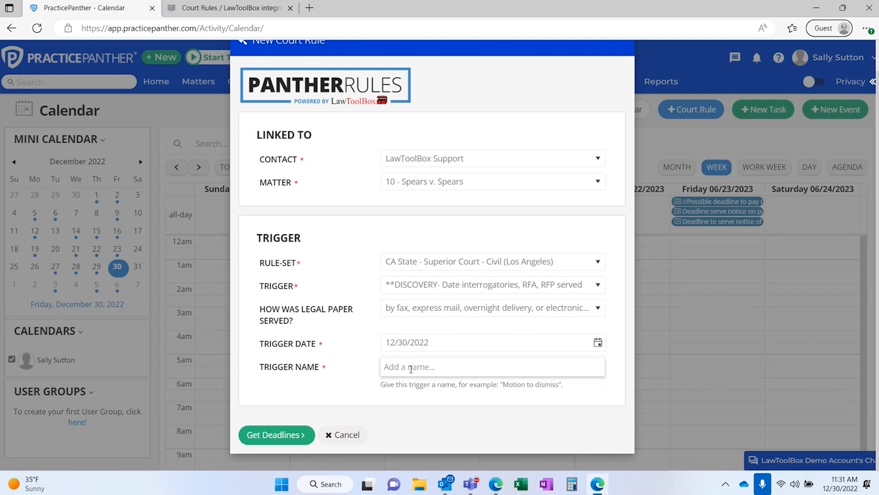
type("Served ROGS 1 of 5")
left_click(277, 435)
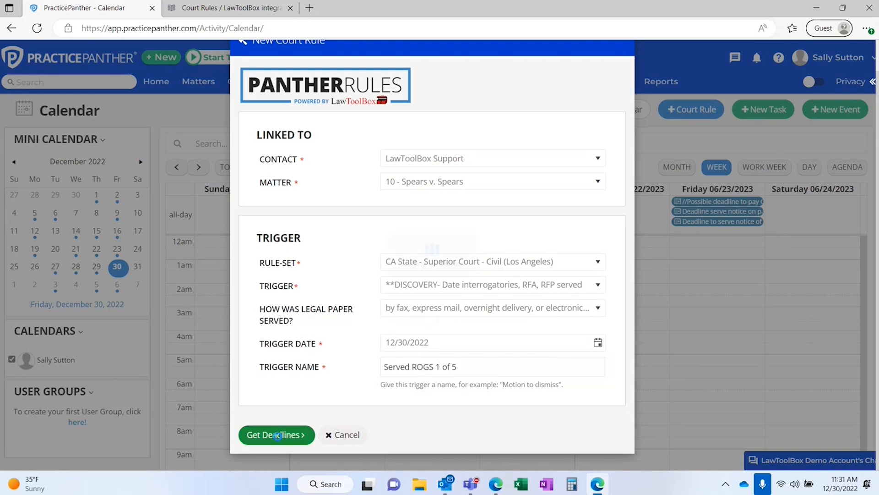
Step: Give the discovery deadlines the orange color, the "Spears v. Spears" tag and a 10-minute popup reminder, and create the events
scroll(364, 404, "down", 4)
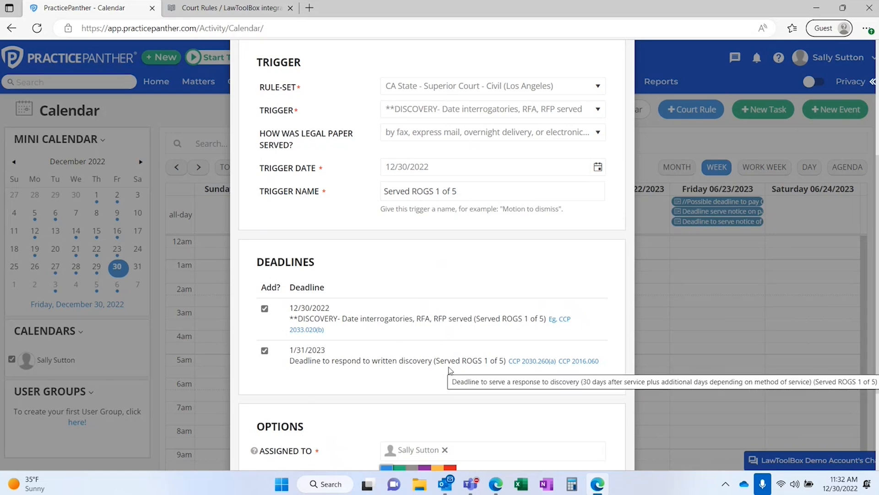
scroll(449, 371, "down", 3)
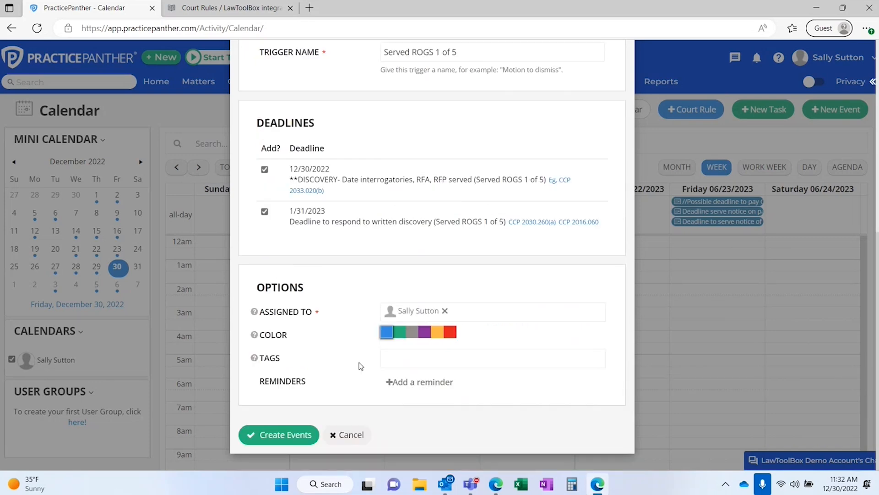
left_click(441, 333)
left_click(406, 363)
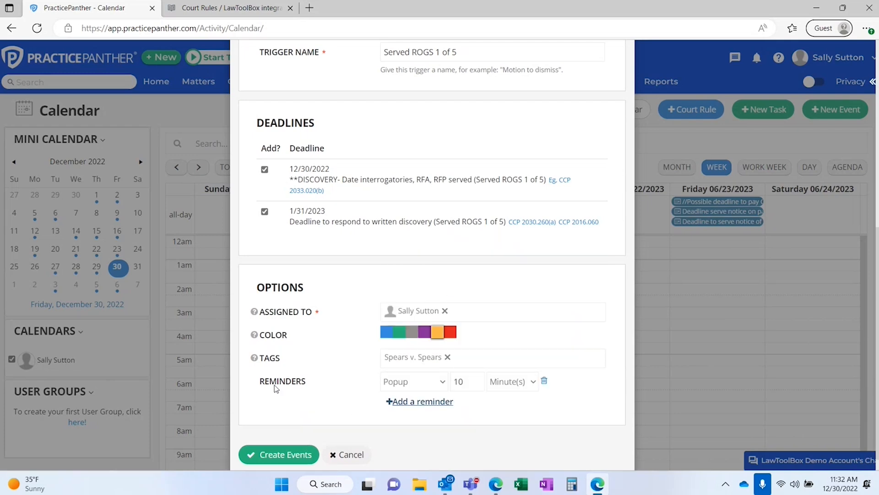
left_click(282, 458)
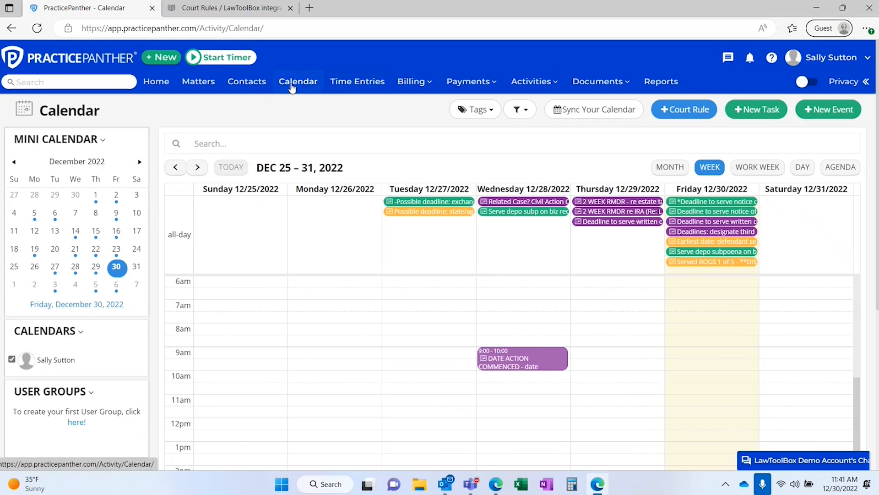
Step: Open the "Falland v Mayes" matter and start a new court rule from it
left_click(192, 85)
scroll(137, 366, "down", 3)
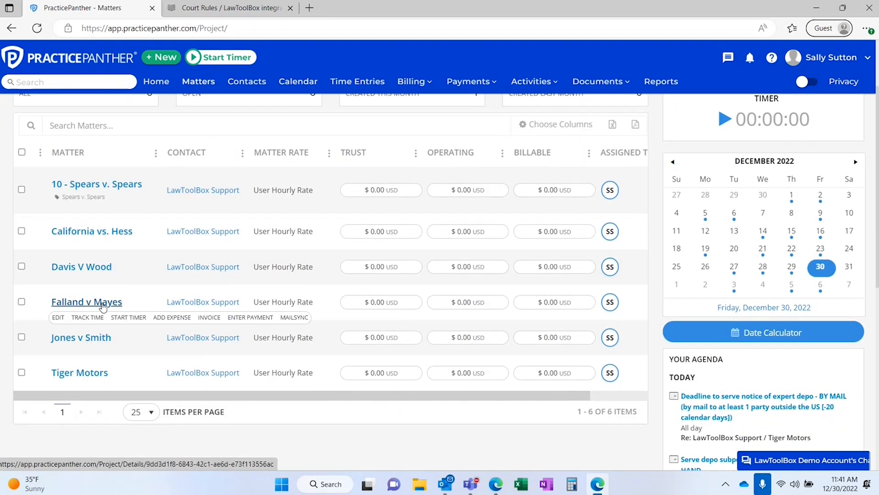
left_click(101, 304)
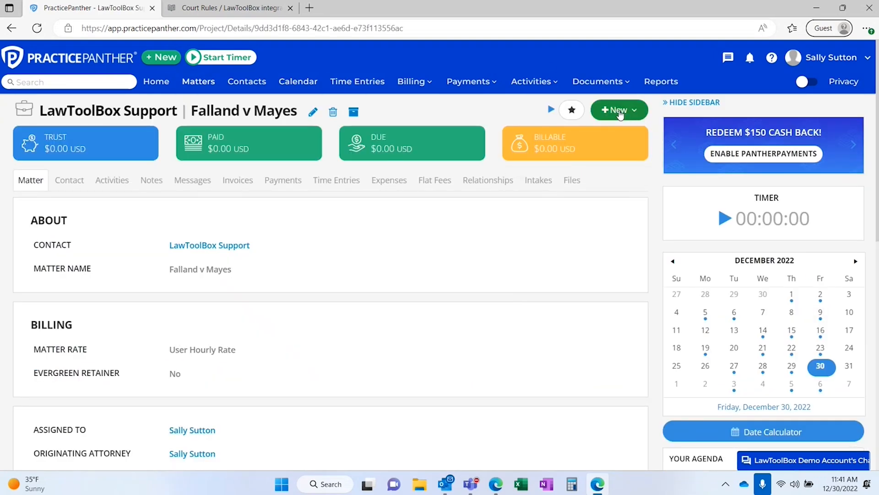
left_click(634, 118)
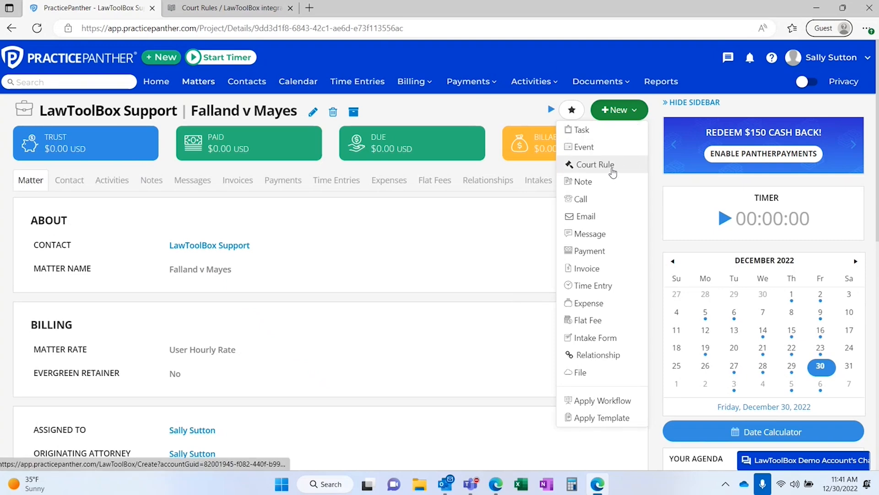
left_click(624, 171)
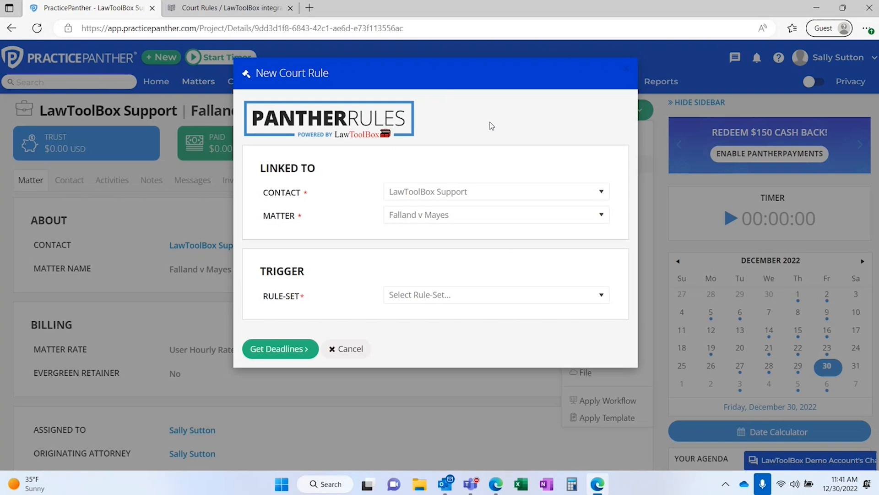
Step: Keep LawToolBox Support as the contact and set the rule-set to "CA State - Superior Court - Civil (Los Angeles)"
left_click(474, 192)
left_click(462, 234)
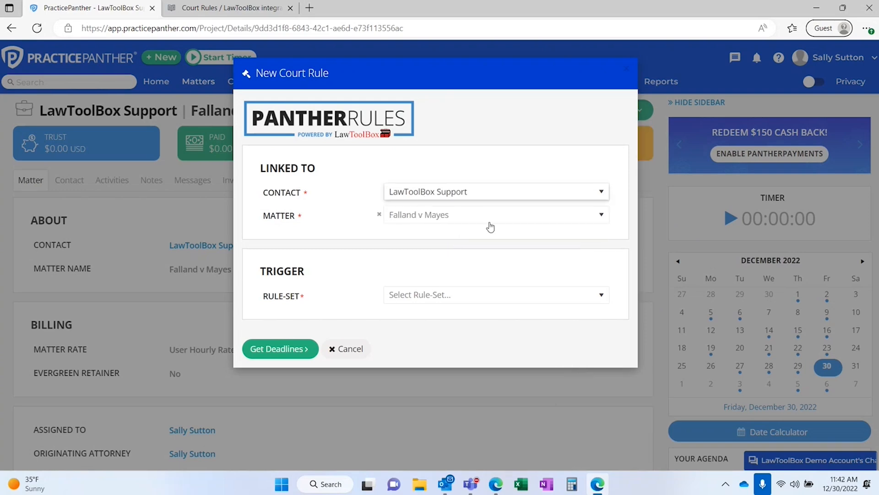
left_click(462, 295)
left_click(481, 329)
Step: Choose the "DATE OF TRIAL" trigger with date 6/21/2023 and calculate its deadlines
left_click(497, 318)
type("date")
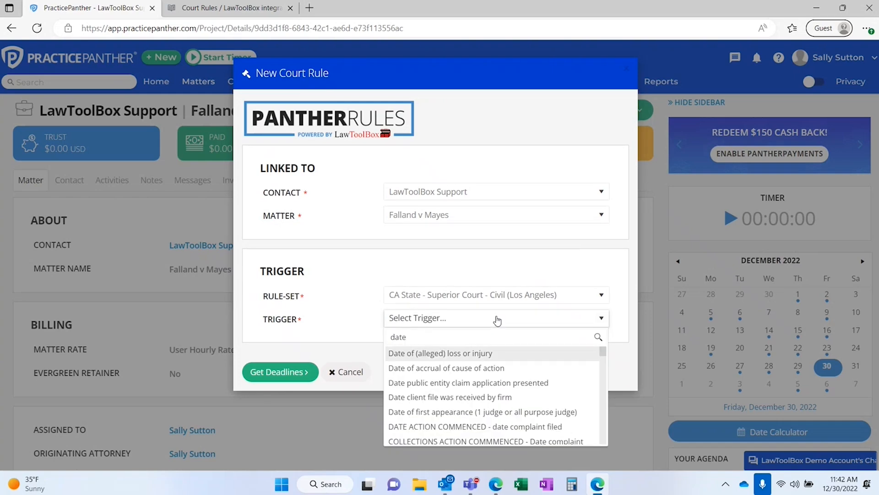
type(" of trial")
key("Return")
left_click(601, 341)
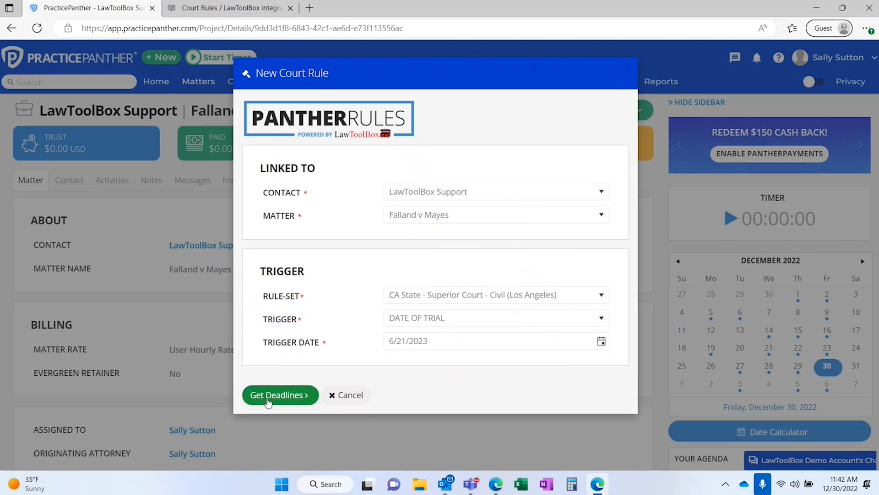
left_click(268, 397)
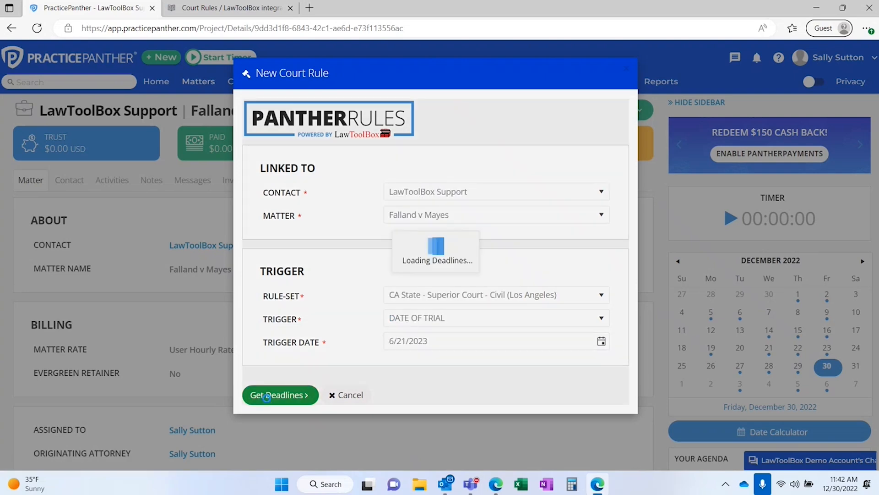
scroll(353, 389, "down", 5)
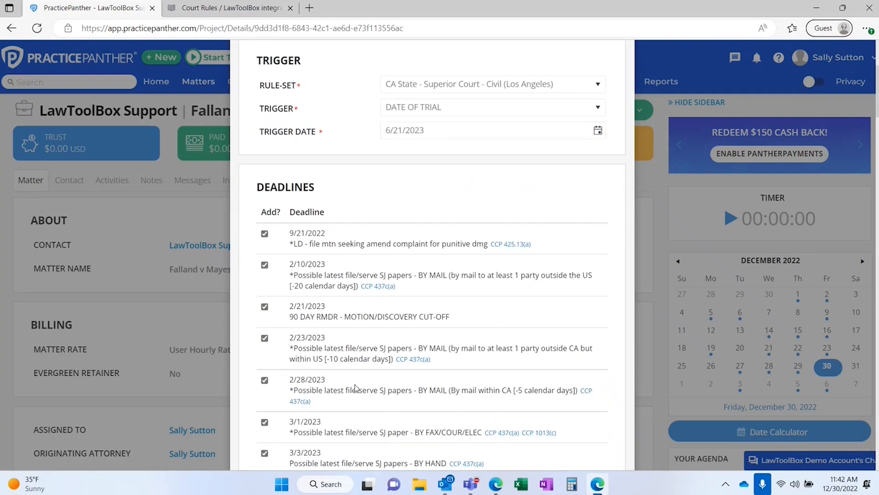
mouse_move(504, 210)
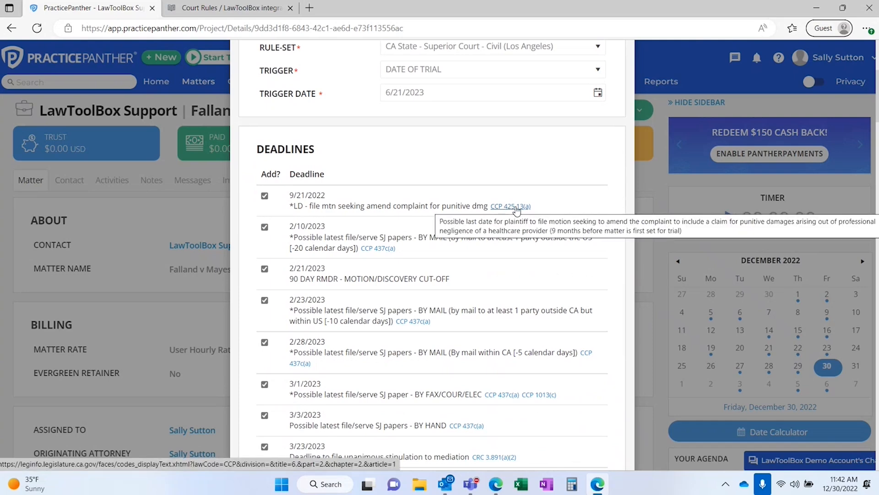
scroll(332, 326, "down", 15)
scroll(332, 326, "down", 15)
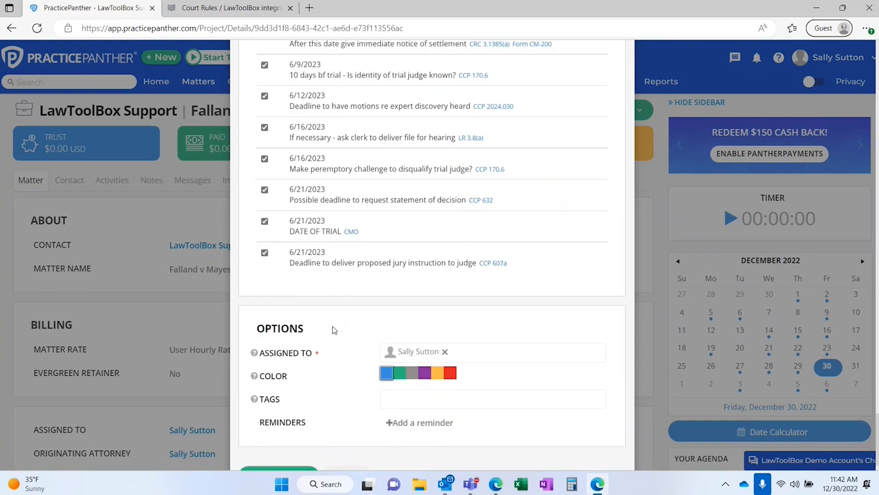
scroll(334, 330, "down", 1)
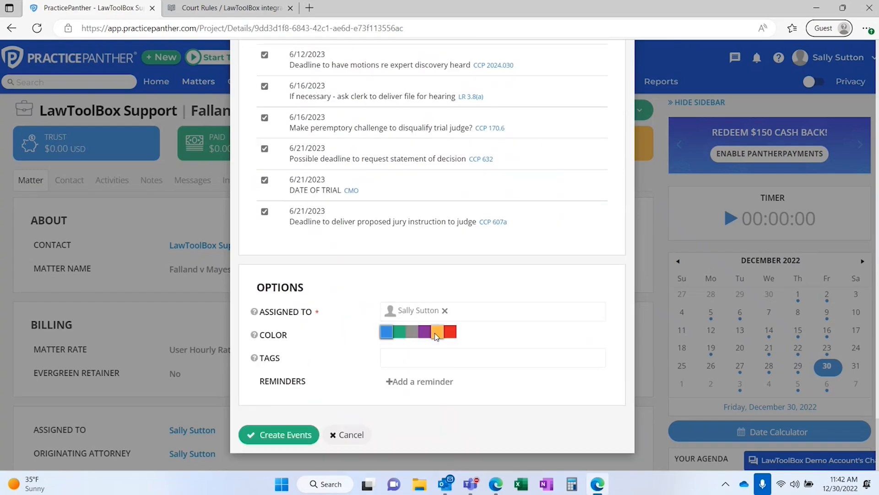
left_click(425, 364)
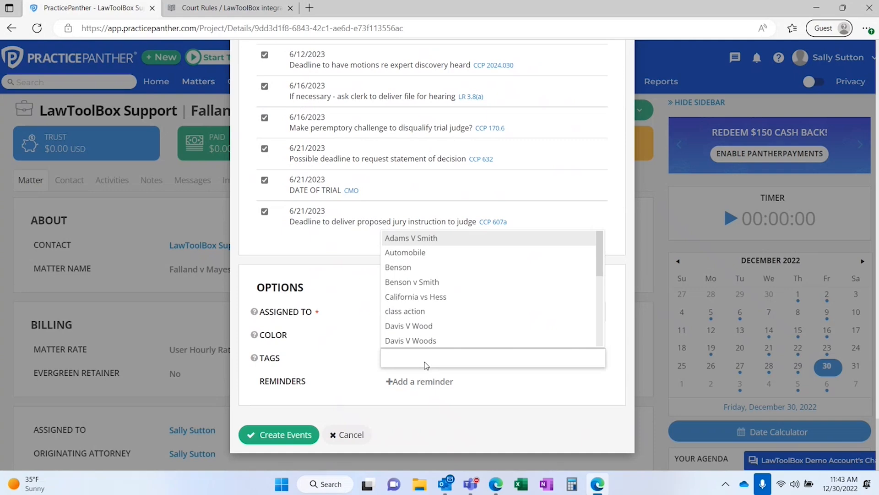
left_click(409, 383)
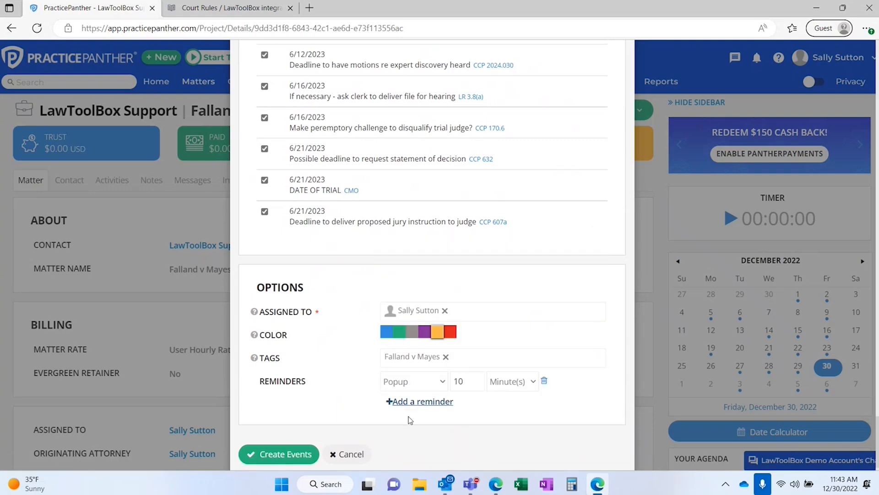
left_click(296, 454)
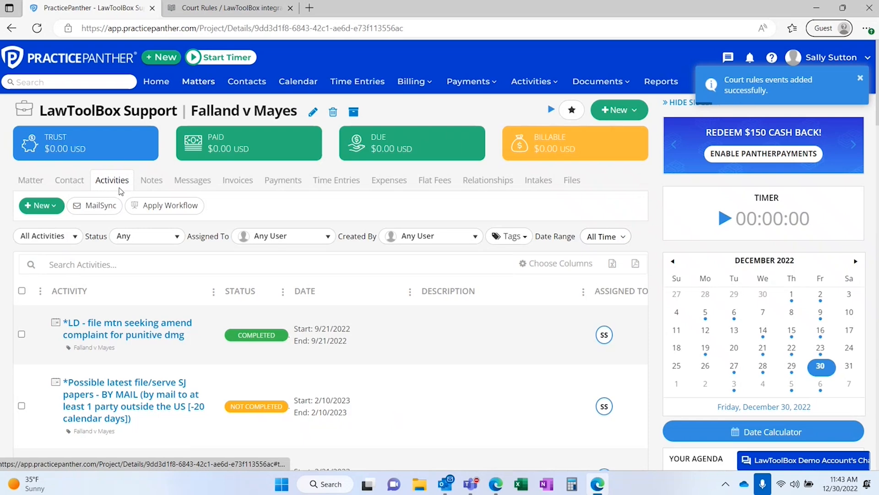
scroll(166, 358, "down", 2)
scroll(166, 357, "down", 2)
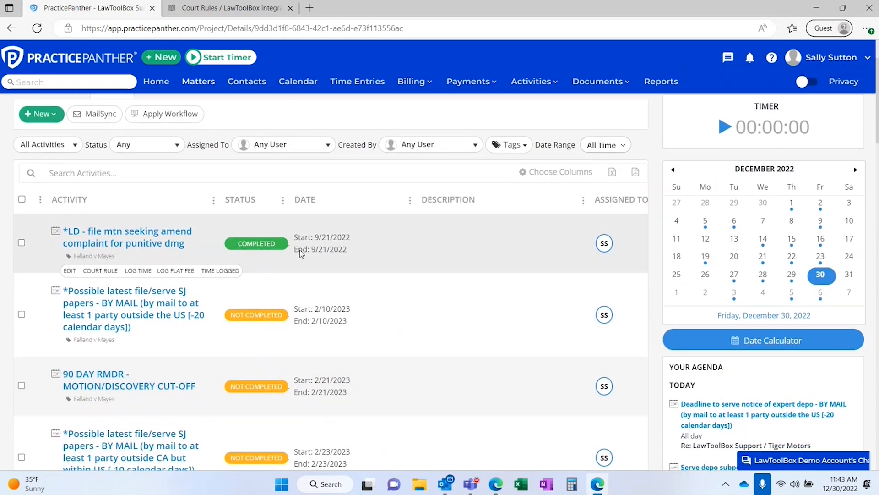
Step: Search the matter's activities for "date of trial" and open the court rule of the DATE OF TRIAL event for editing
scroll(247, 266, "down", 3)
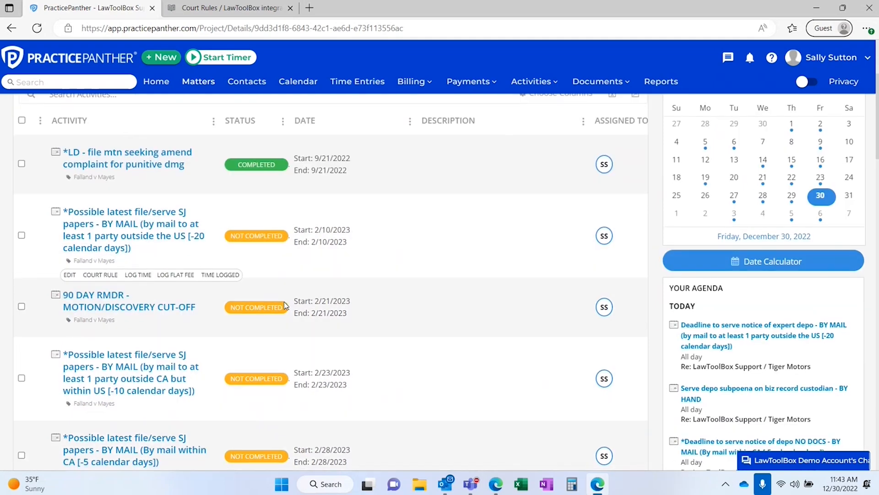
scroll(265, 266, "up", 3)
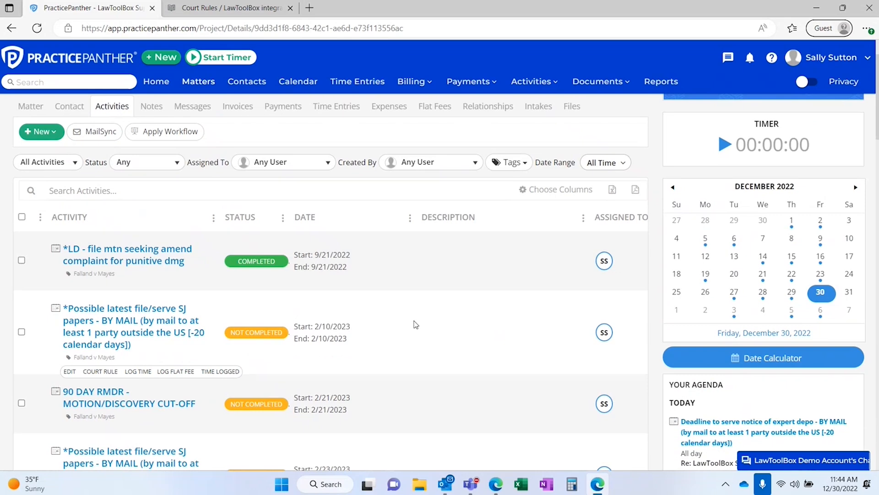
left_click(67, 192)
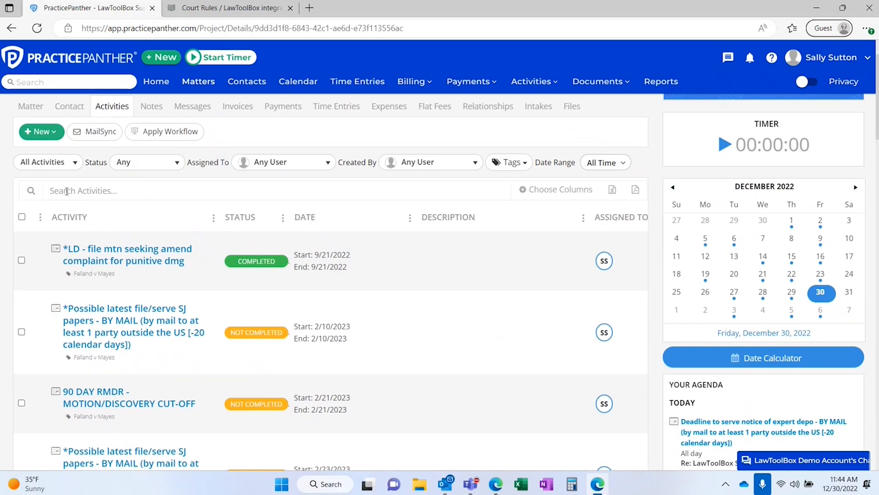
type("date of trial")
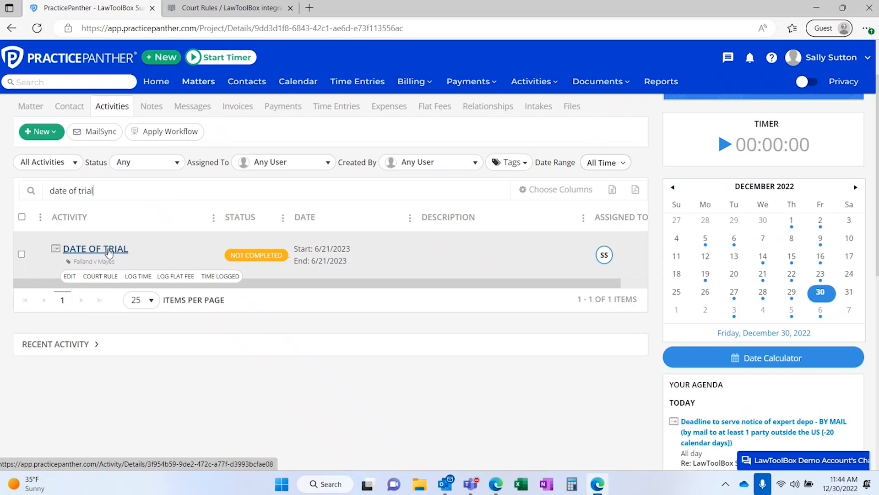
left_click(96, 278)
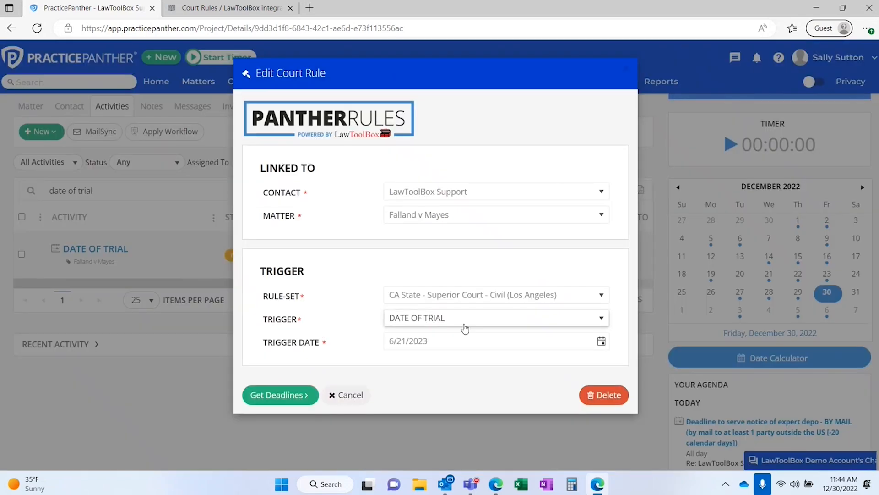
Step: Set the court rule's trigger date to 6/28/2023 and recalculate its deadlines
left_click(602, 341)
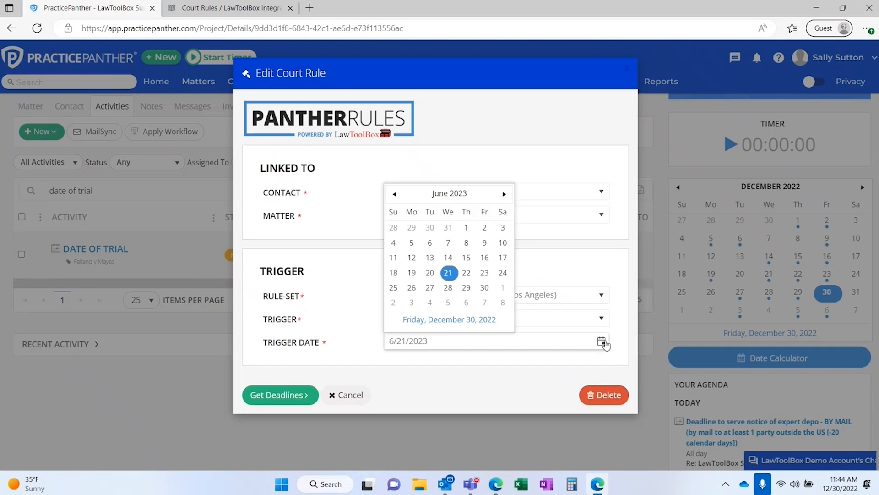
left_click(448, 287)
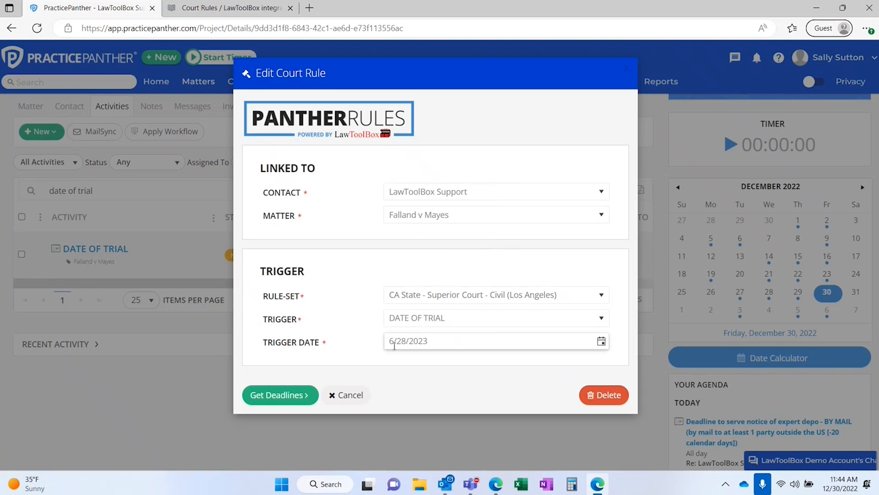
left_click(280, 395)
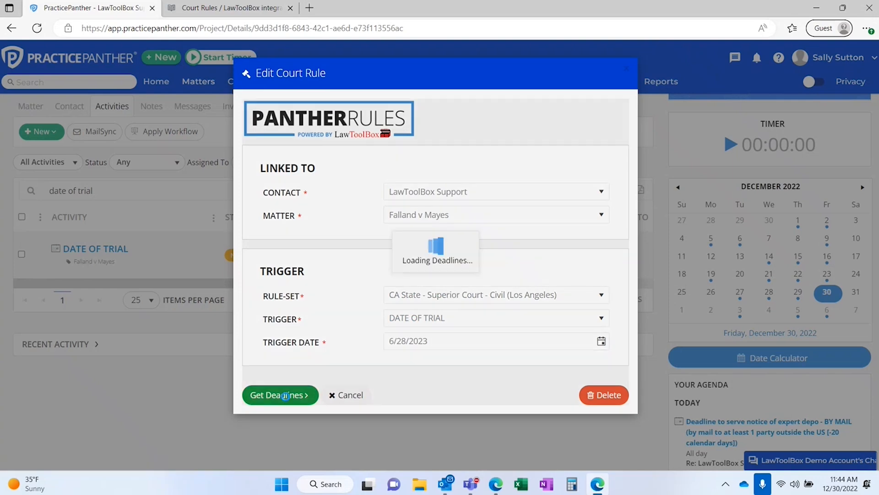
Step: Review the recalculated trial deadlines through to the options and update the events, keeping all deadlines selected
scroll(305, 379, "down", 3)
scroll(305, 378, "down", 20)
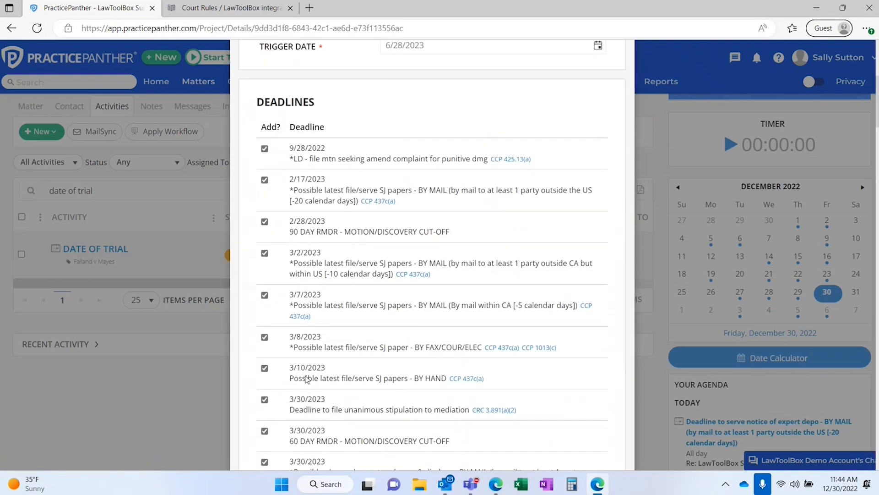
scroll(305, 379, "down", 20)
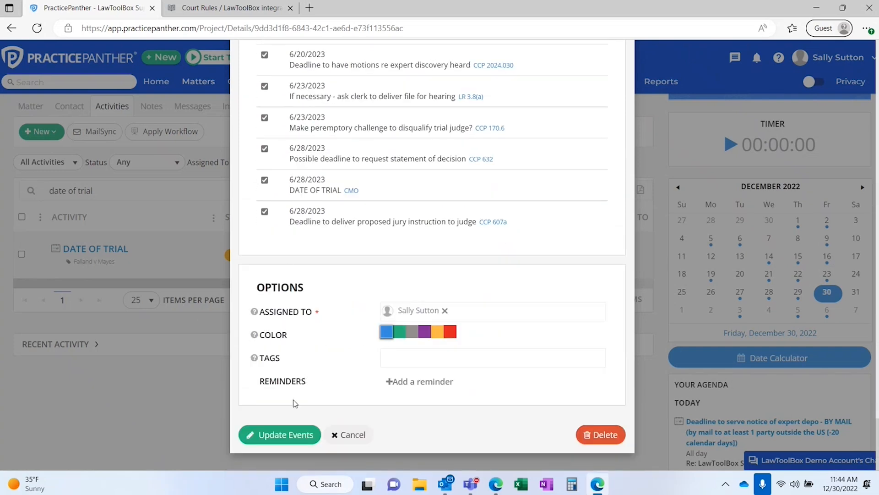
left_click(280, 435)
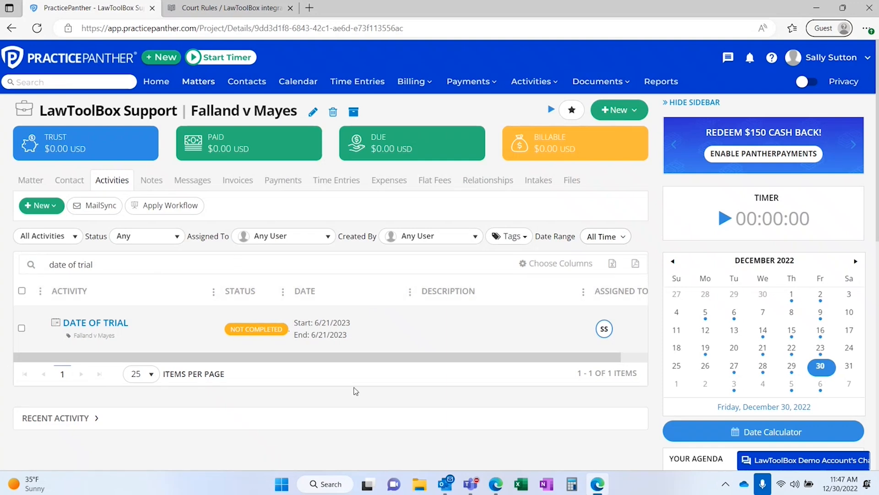
Step: Reopen the court rule of the DATE OF TRIAL event and delete it together with all its associated deadlines
mouse_move(91, 348)
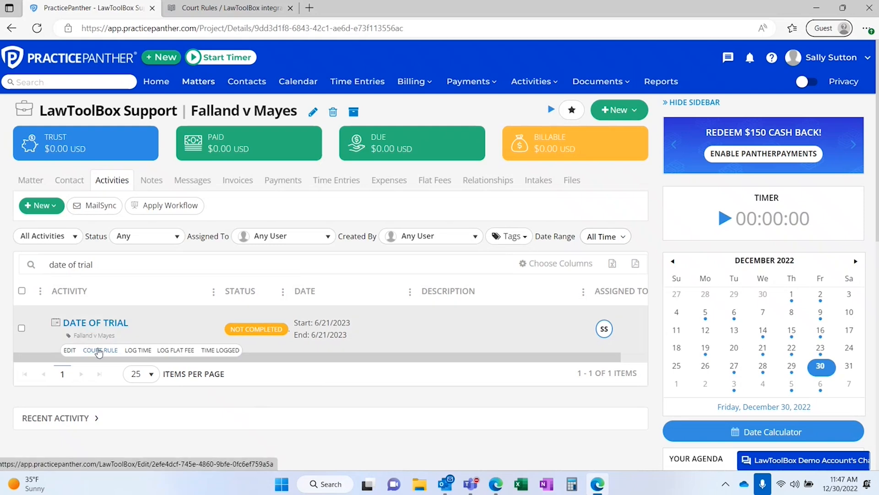
left_click(99, 350)
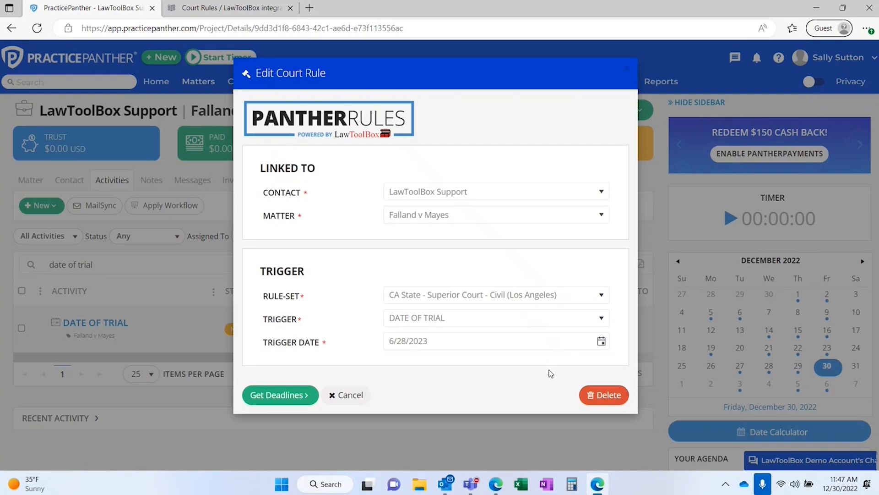
left_click(604, 396)
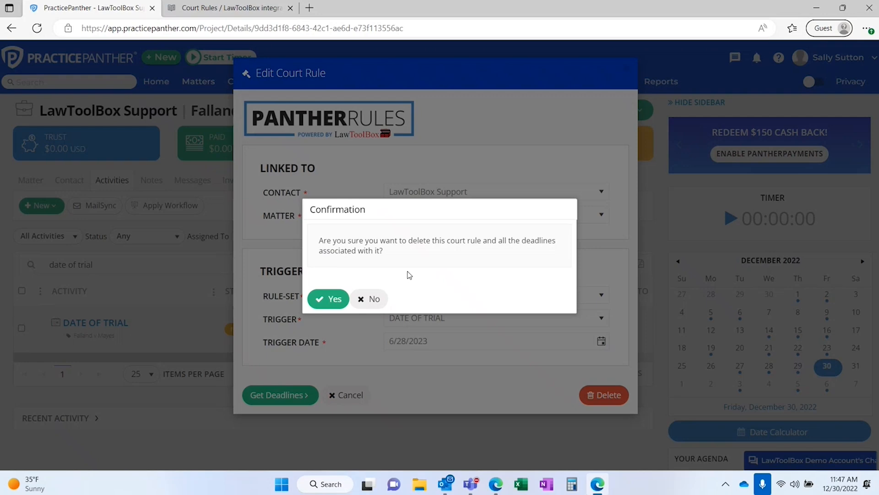